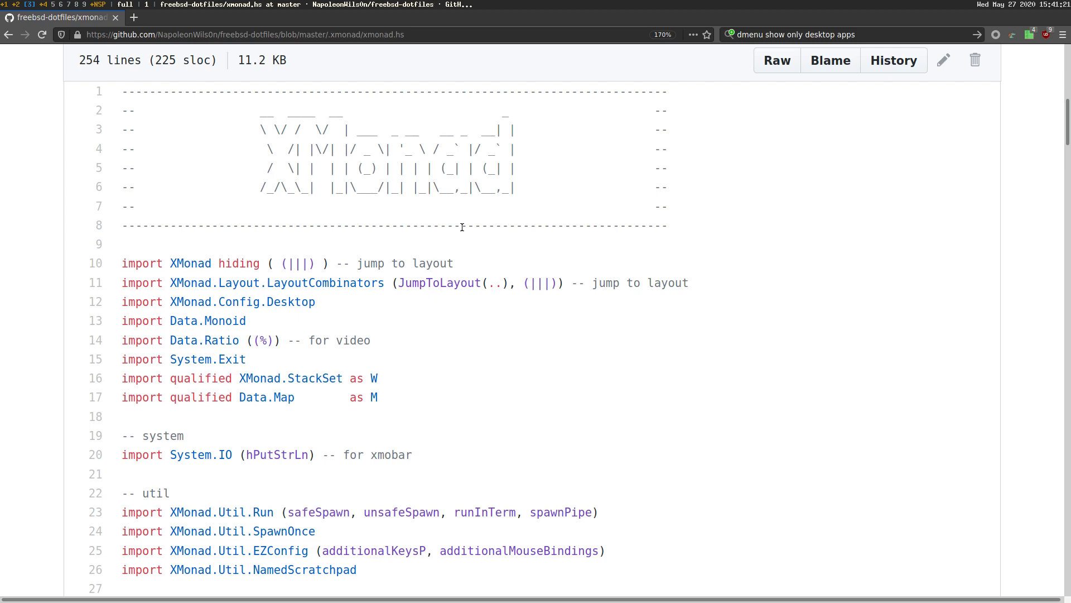
Show the urxvt terminal scratchpad, clear its screen, and hide it again
key("super+s")
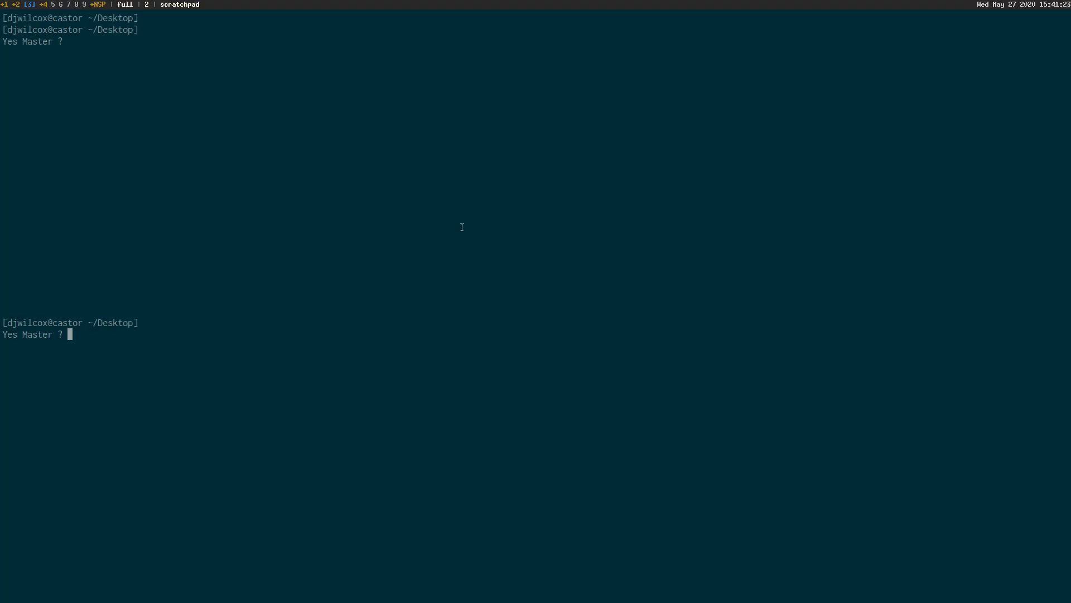
key("ctrl+l")
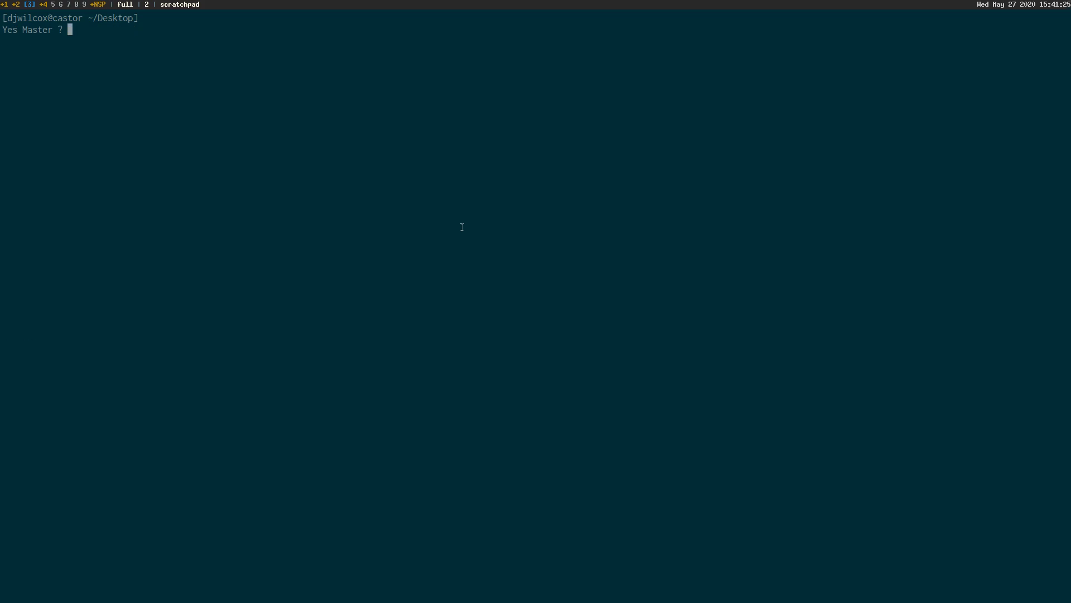
key("super+s")
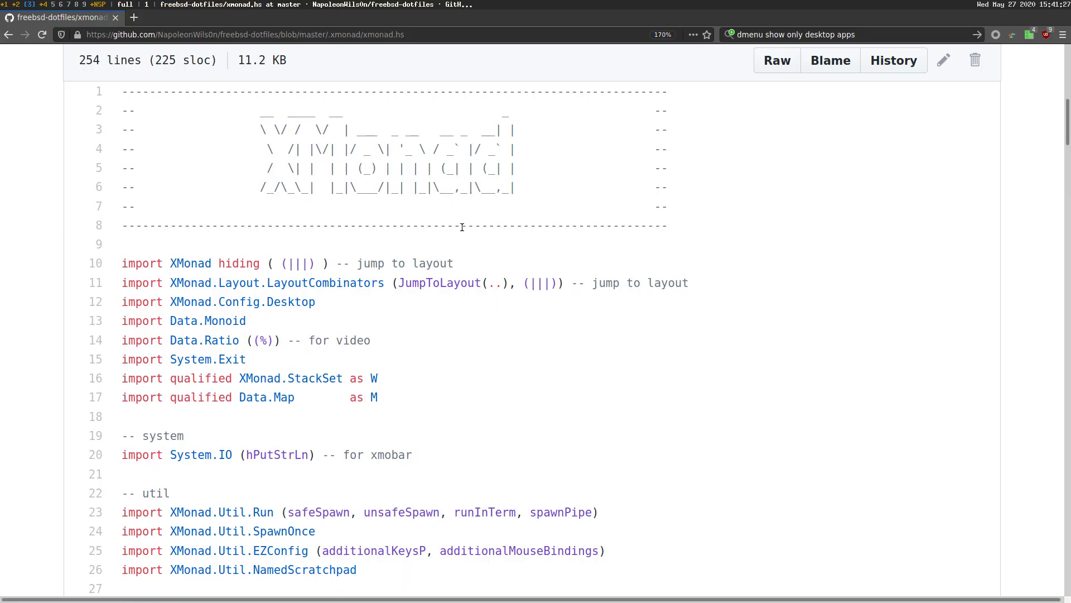
In tall layout, show and hide the terminal scratchpad beside the browser, then summon the Emacs scratchpad
key("super+space")
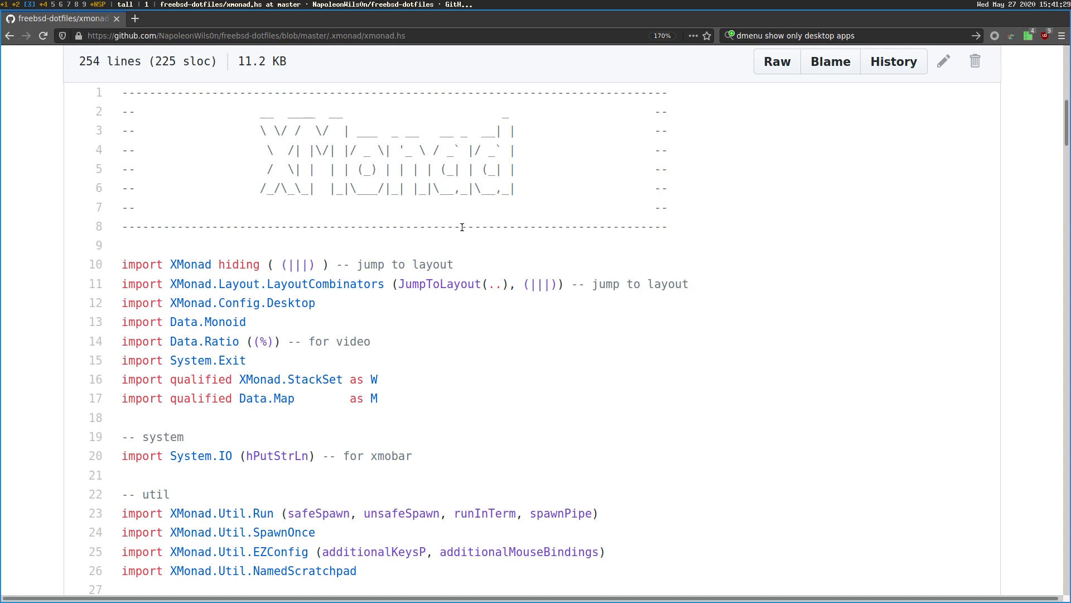
key("super+s")
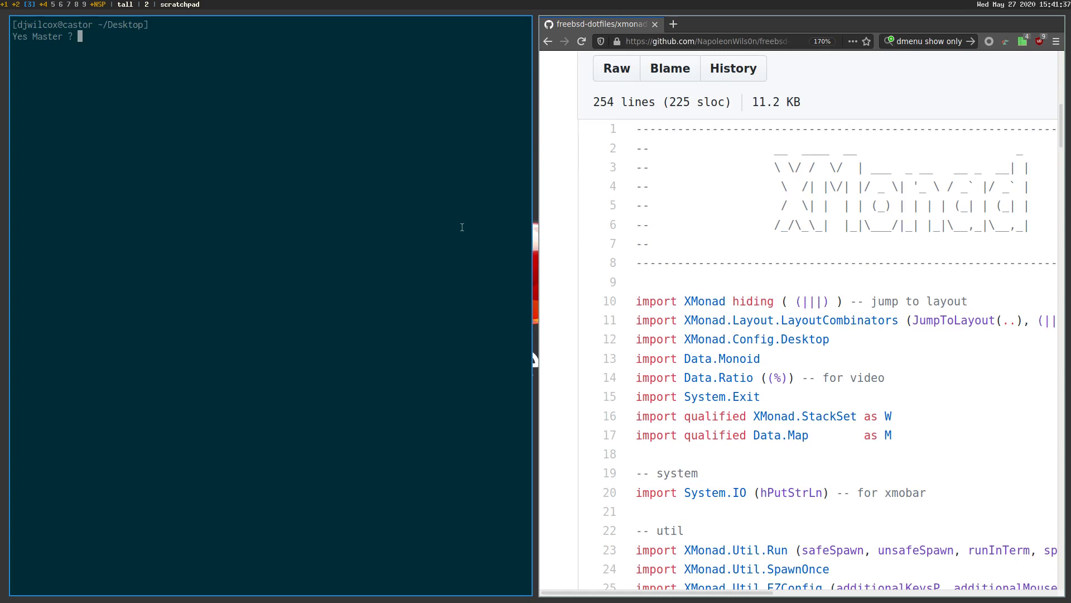
key("super+s")
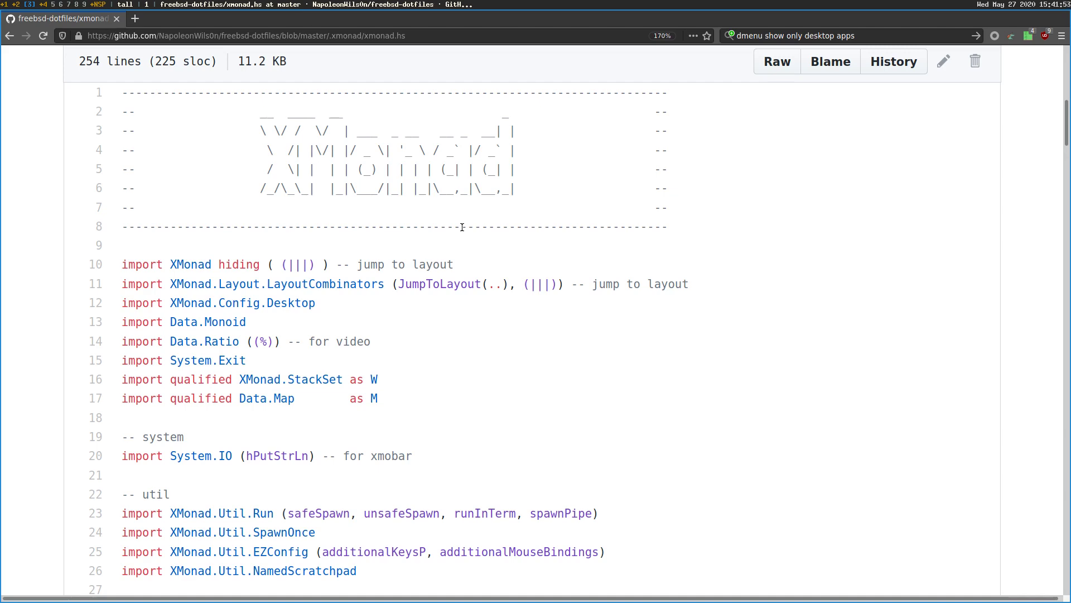
key("super+e")
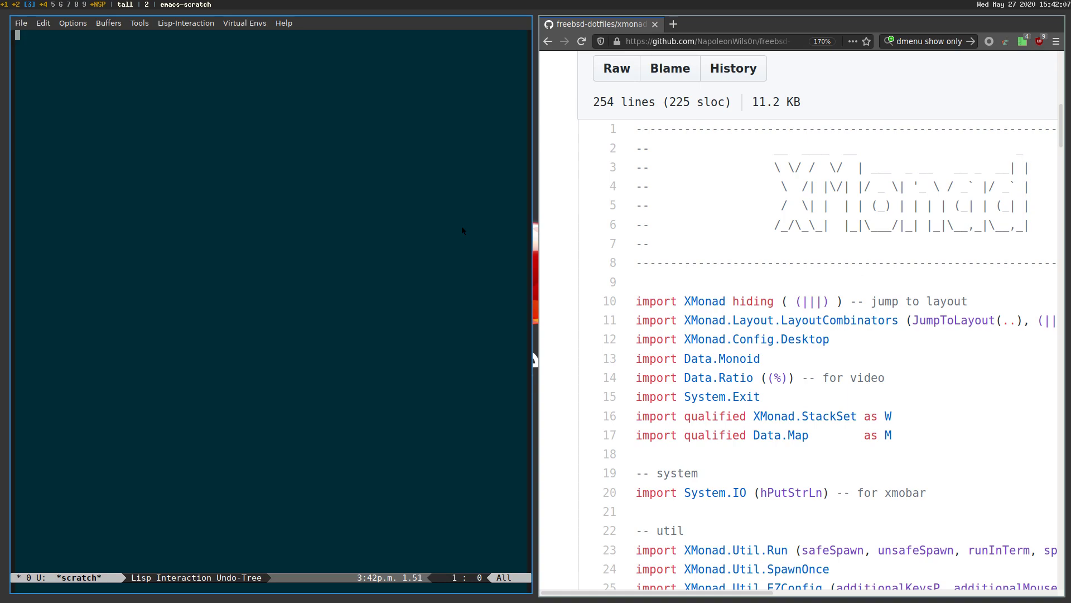
key("super+e")
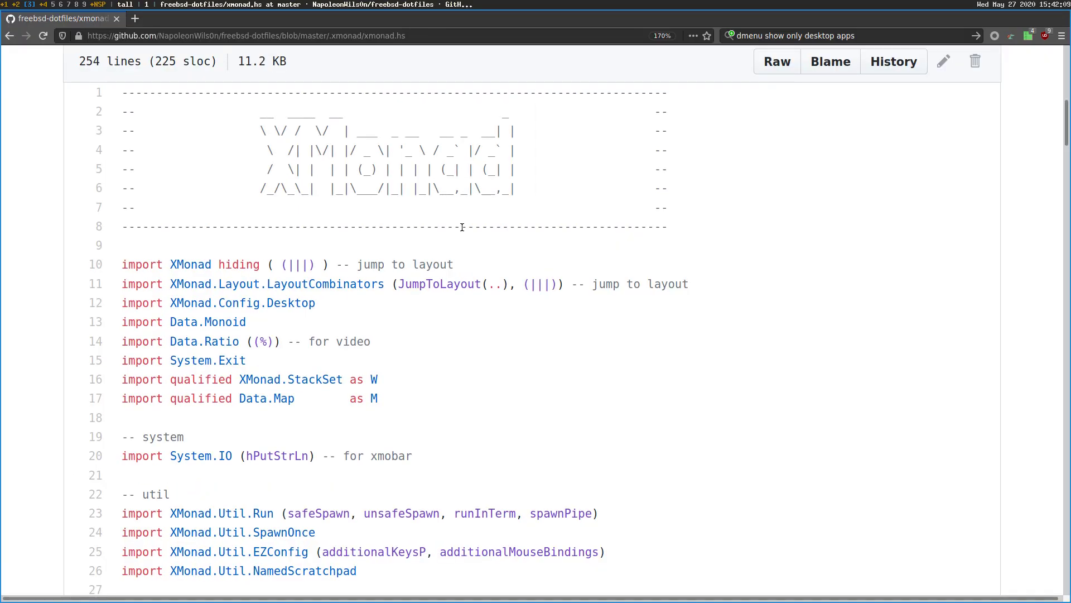
key("super+space")
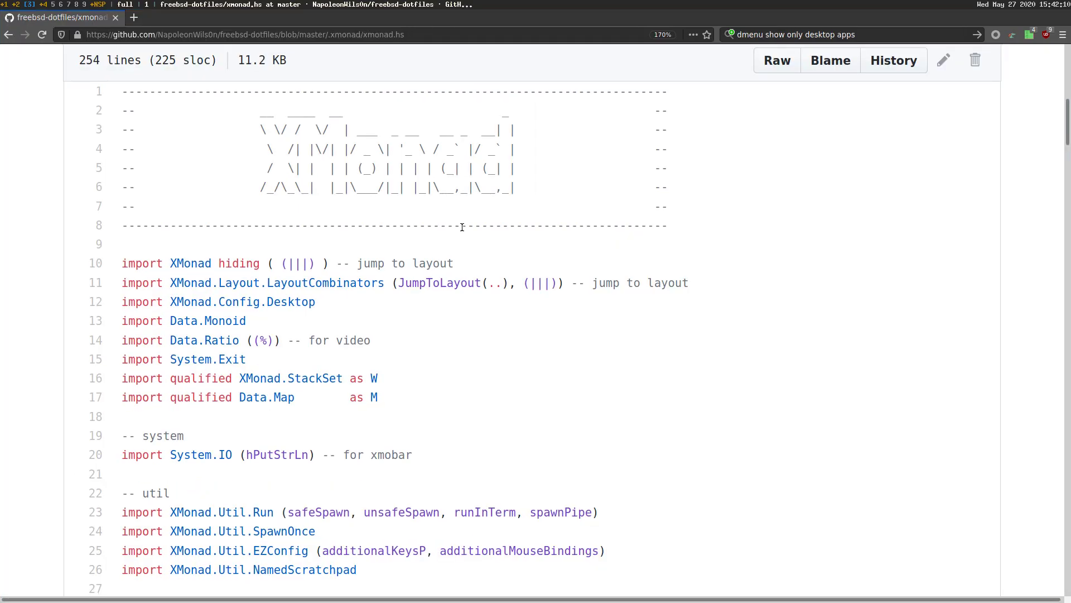
key("super+e")
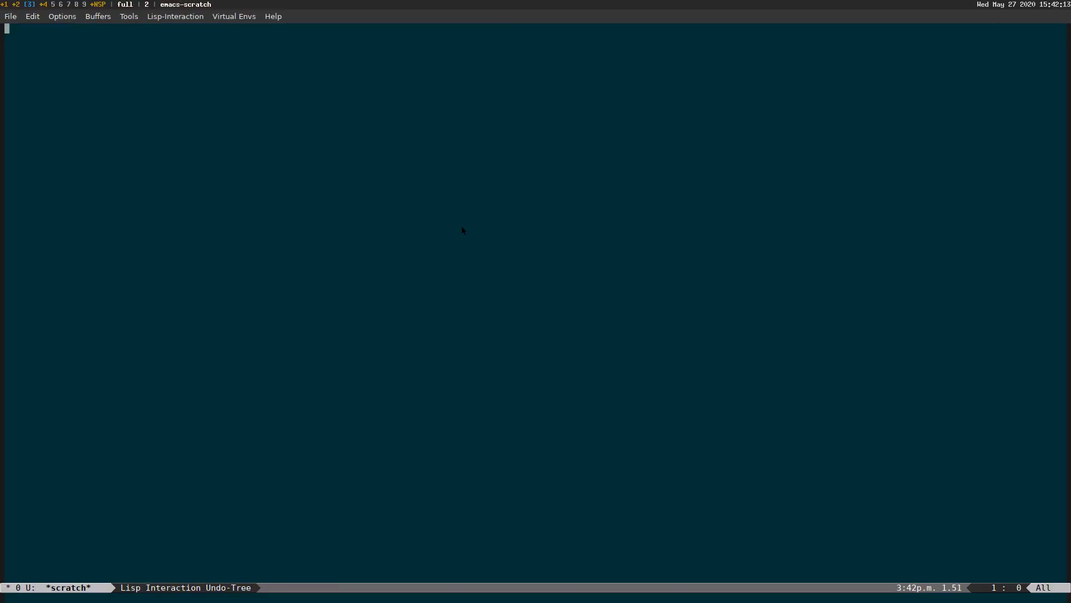
key("super+e")
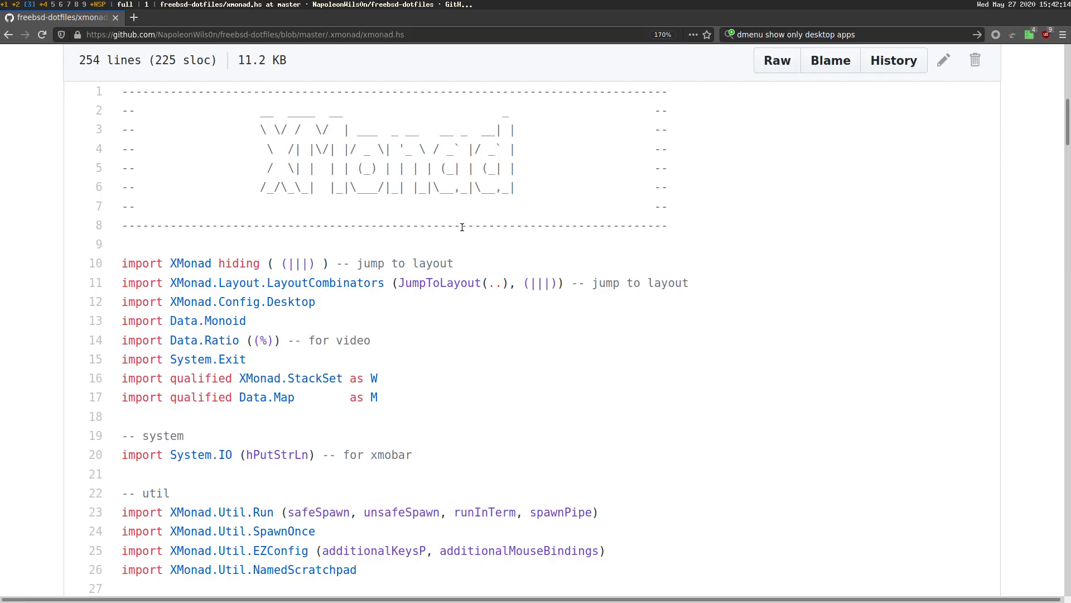
key("super+space")
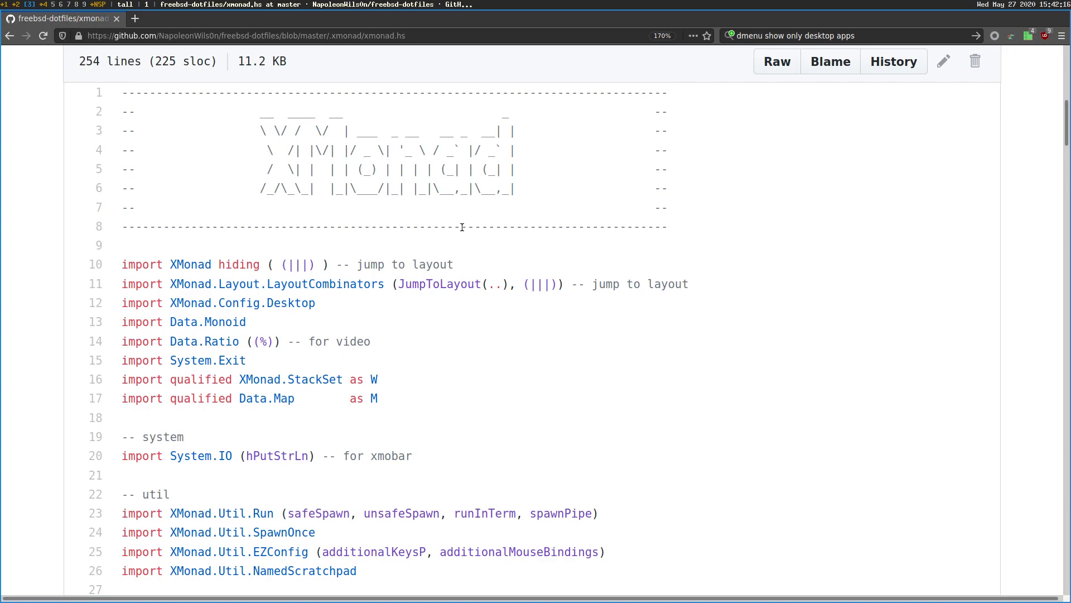
key("super+e")
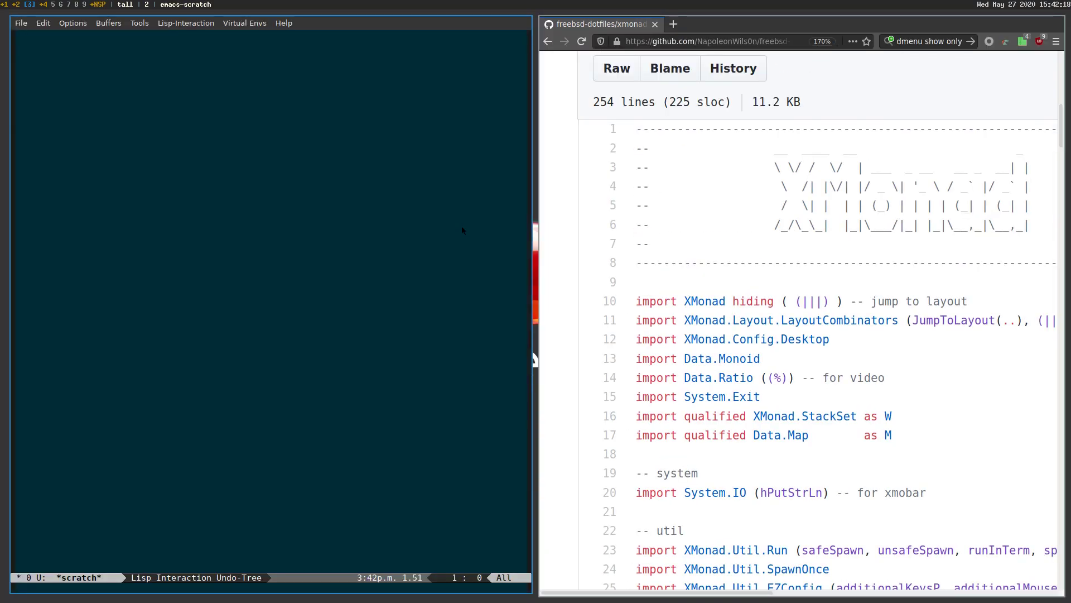
key("super+e")
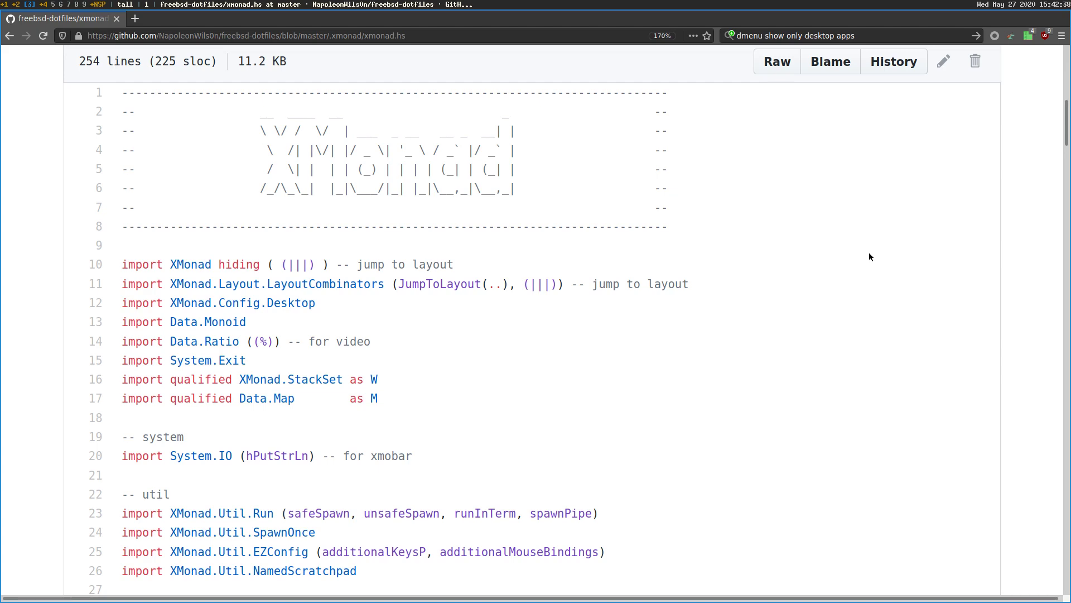
Highlight the XMonad.Util.NamedScratchpad import on line 26 of xmonad.hs
scroll(869, 257, "down", 5)
left_click_drag(369, 241, 113, 245)
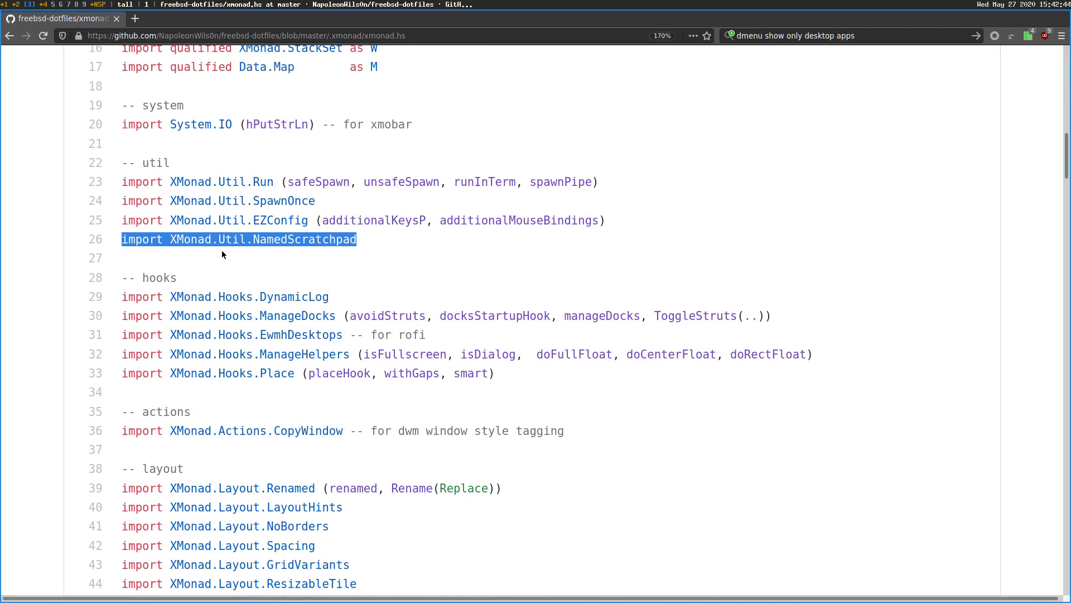
left_click(379, 255)
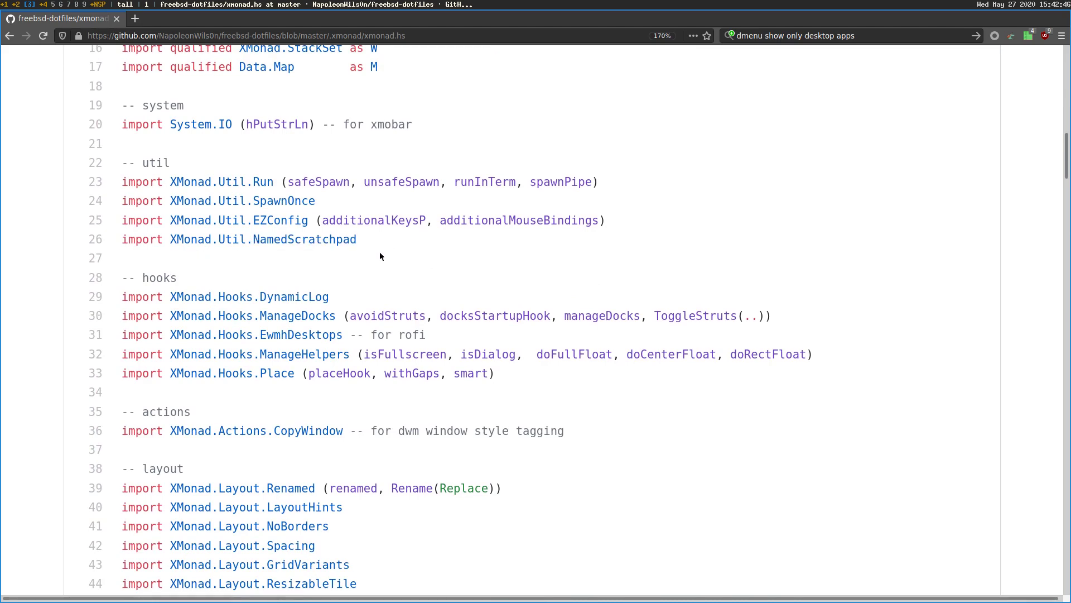
Highlight the scratchpad manage hook and the word scratchpads on line 128, then scroll to the scratchpads section
scroll(558, 290, "down", 5)
scroll(558, 290, "down", 5)
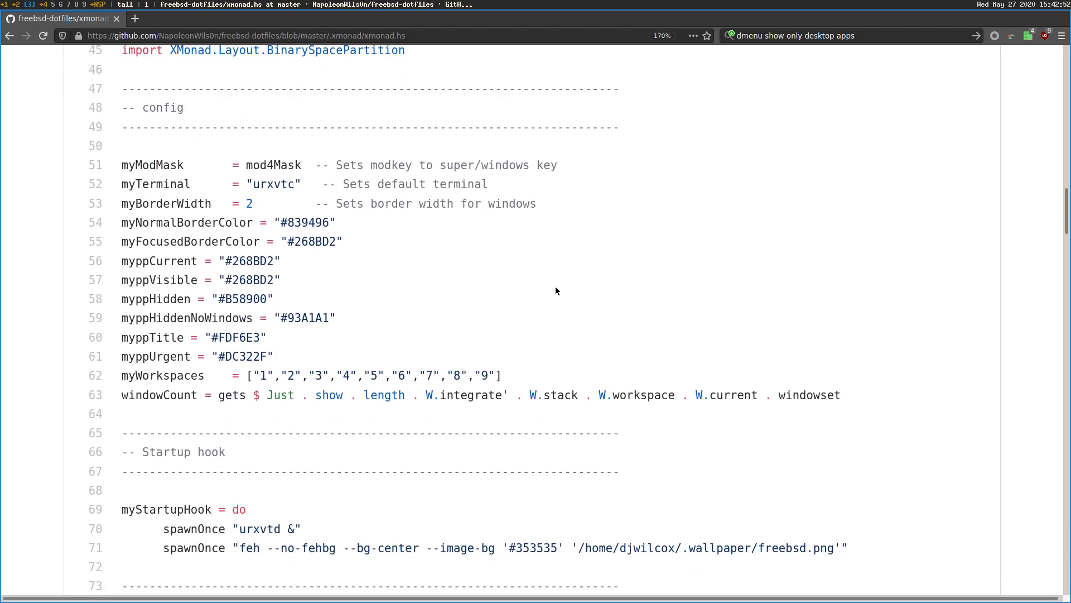
scroll(556, 291, "down", 8)
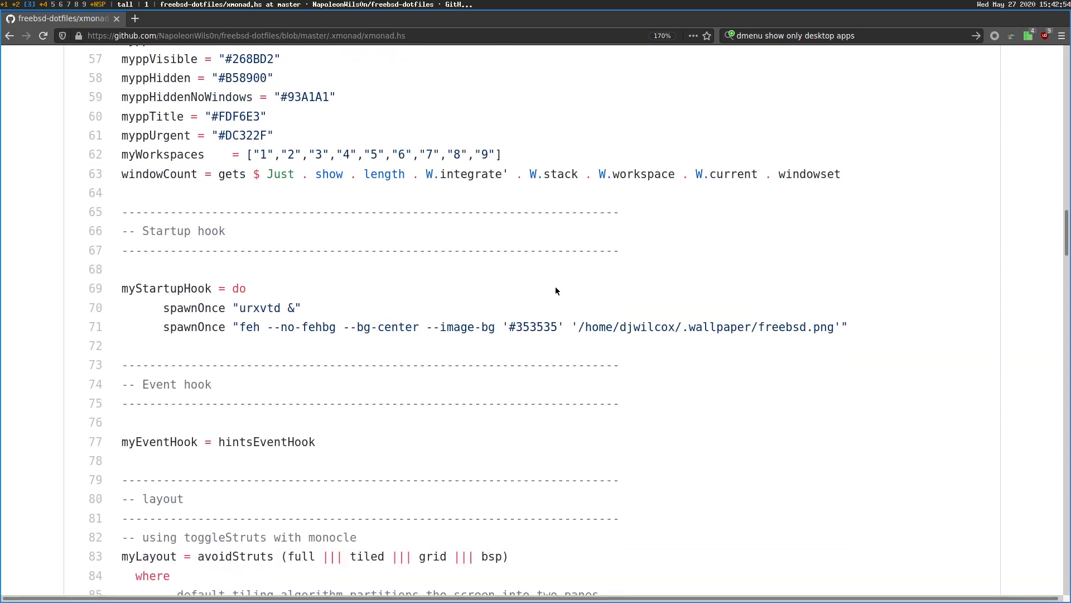
scroll(556, 290, "down", 14)
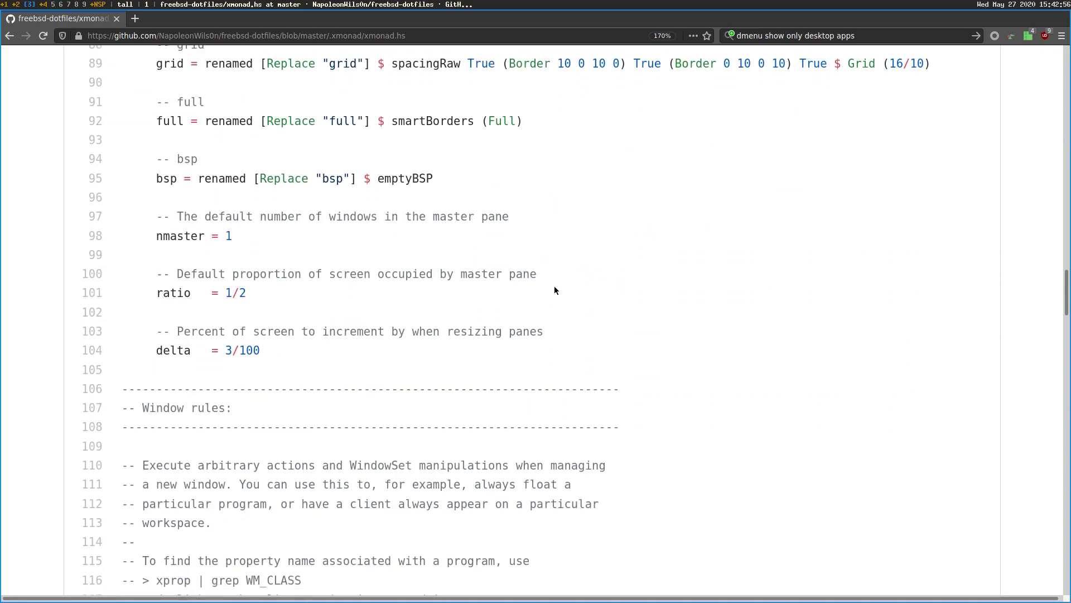
scroll(554, 290, "down", 15)
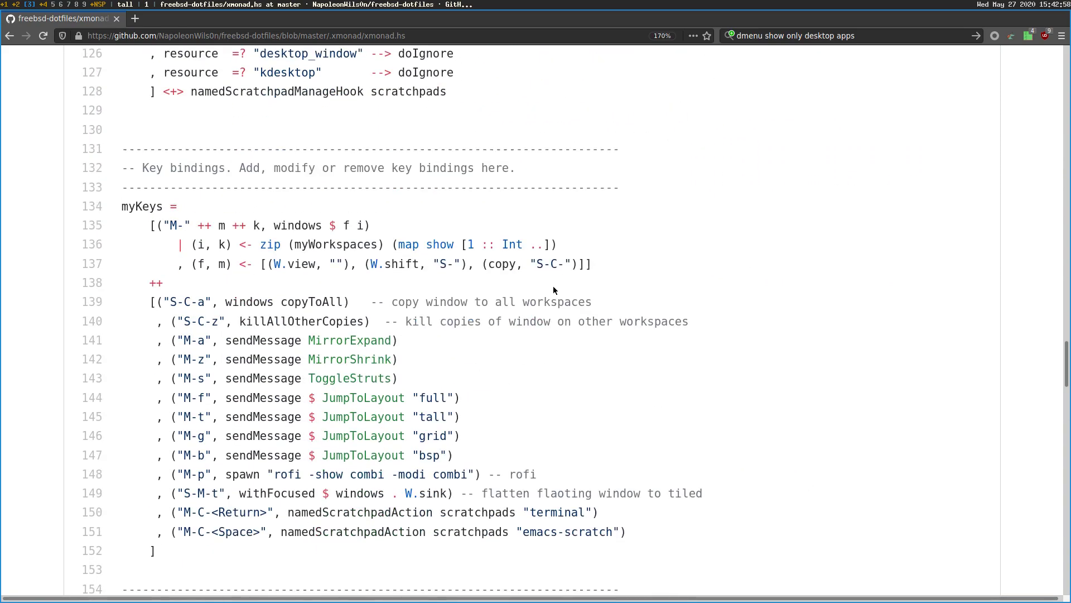
scroll(553, 290, "down", 7)
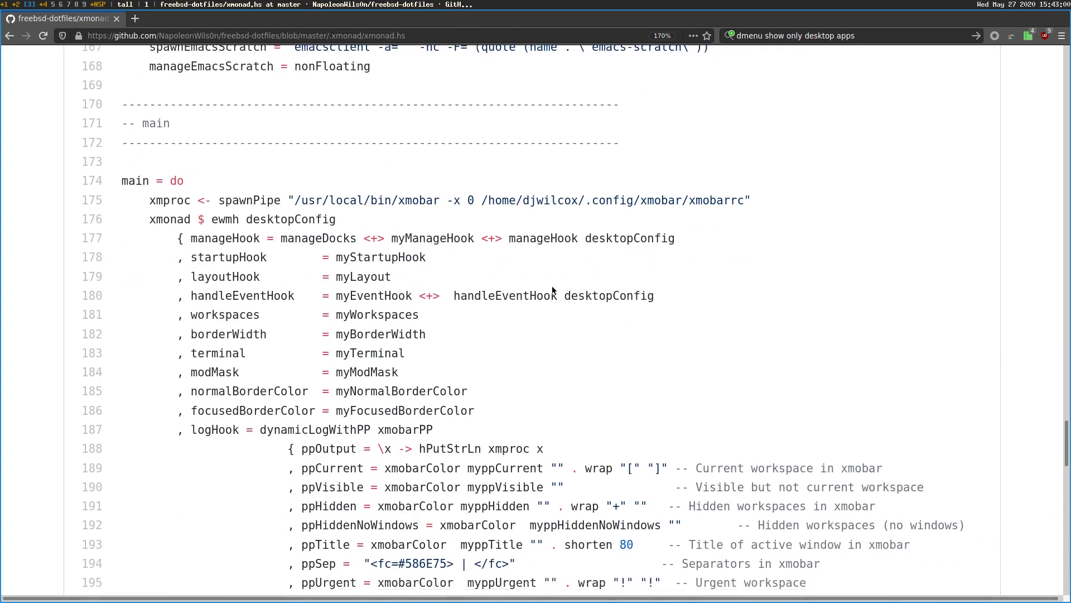
scroll(551, 290, "up", 1)
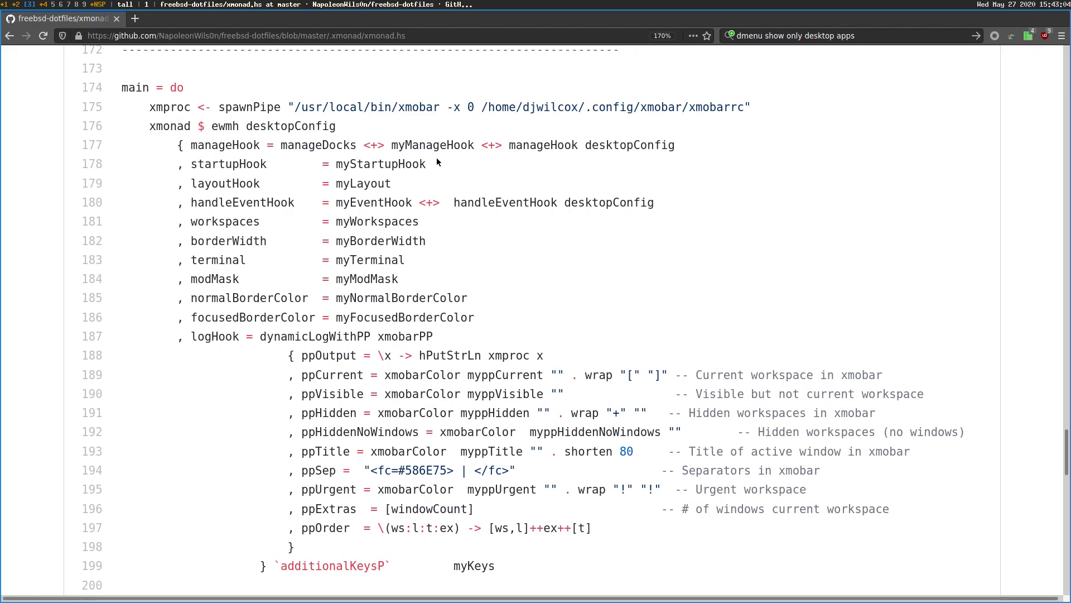
scroll(436, 159, "up", 1)
scroll(436, 161, "up", 11)
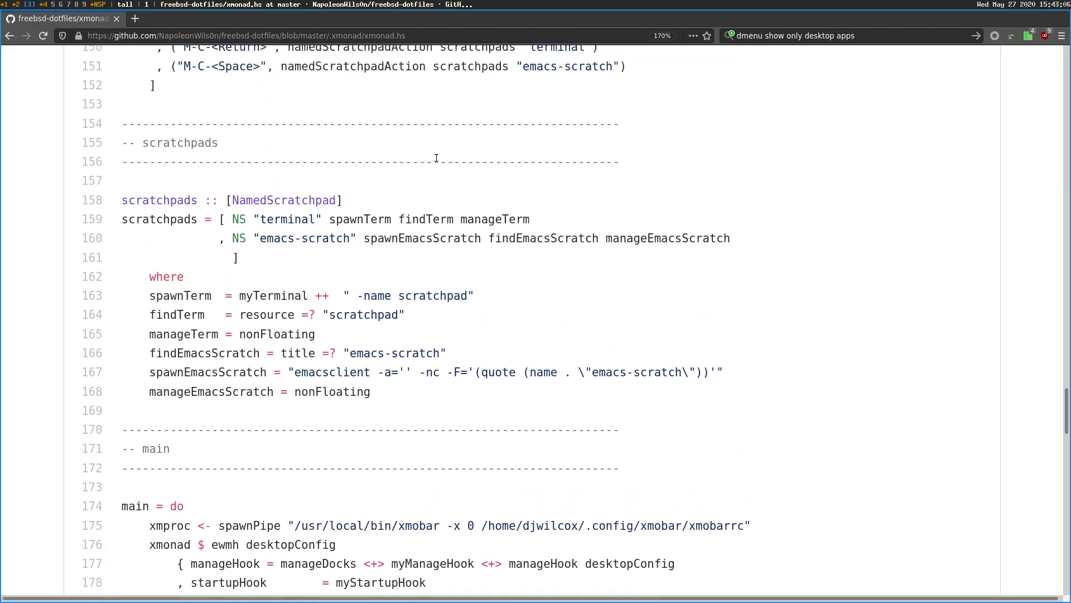
scroll(437, 161, "up", 8)
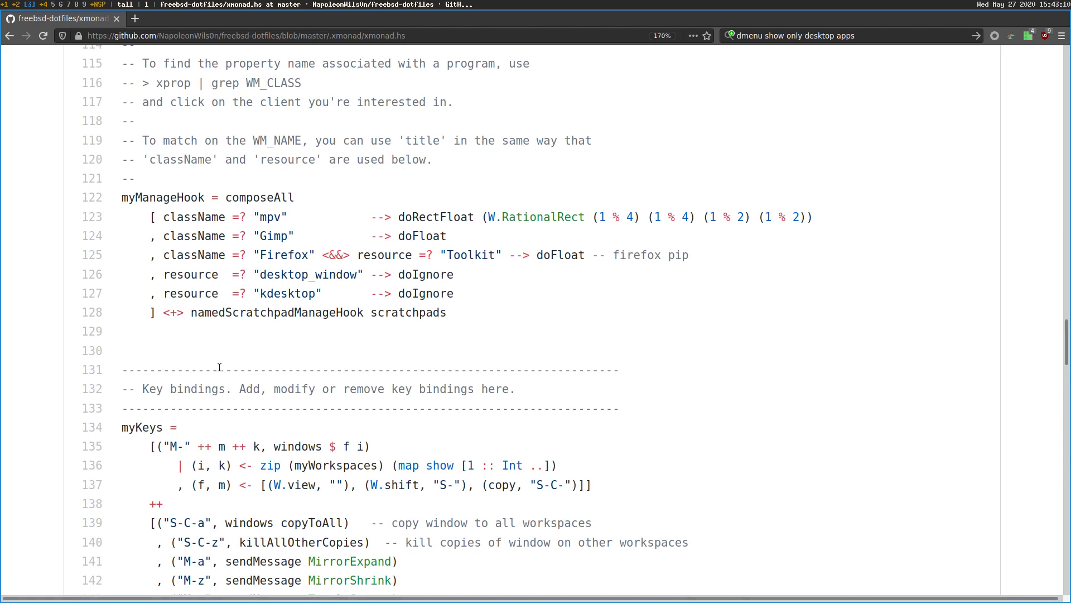
left_click_drag(163, 312, 459, 316)
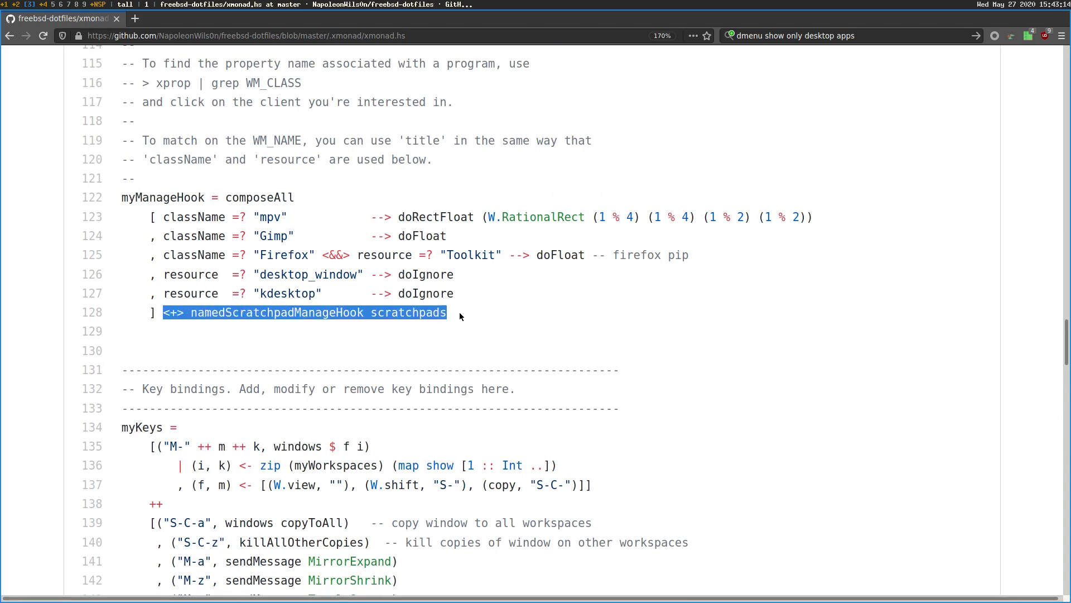
left_click(175, 318)
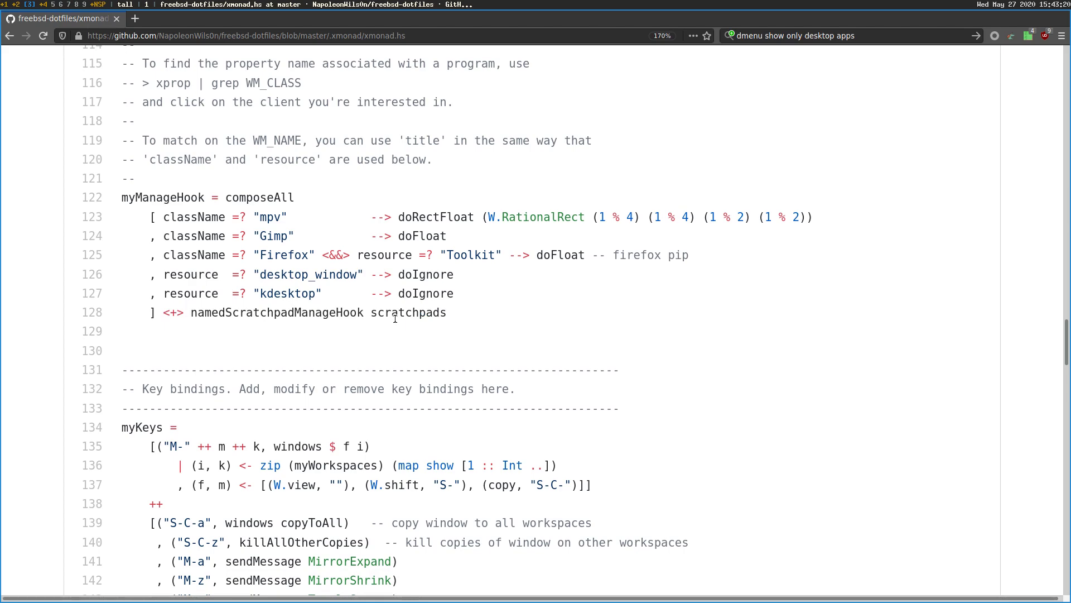
double_click(414, 315)
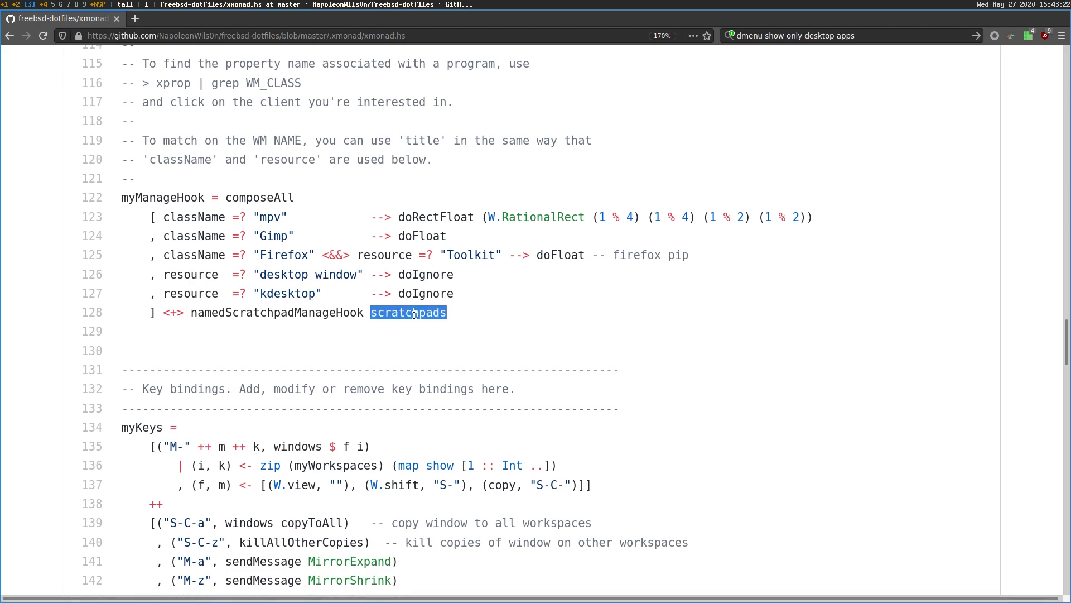
scroll(394, 404, "down", 10)
scroll(395, 408, "down", 3)
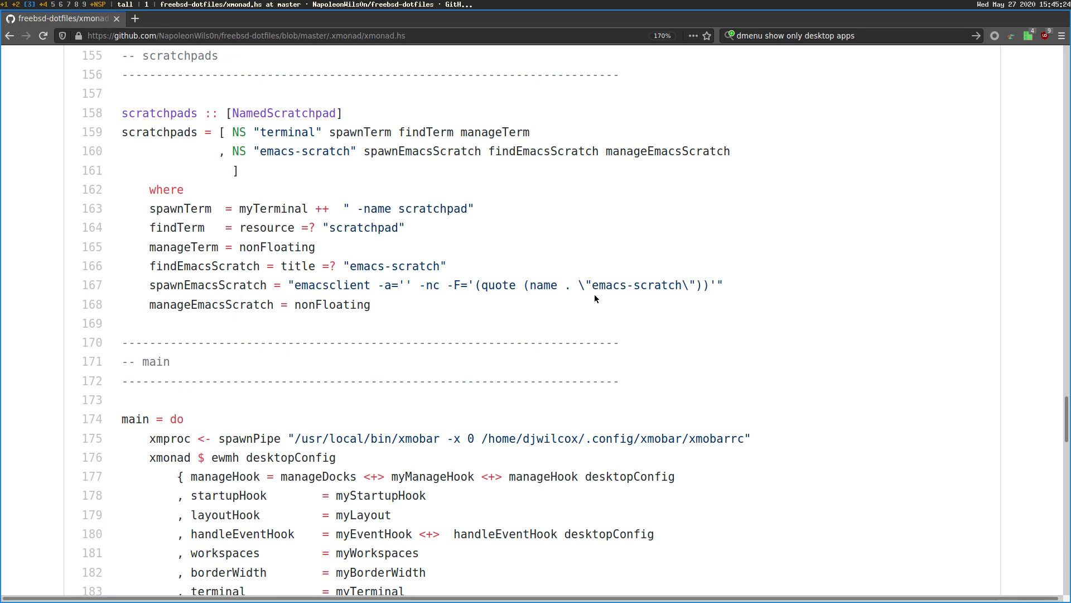
Scroll up to the scratchpad key bindings and briefly toggle the Emacs scratchpad
scroll(481, 290, "up", 4)
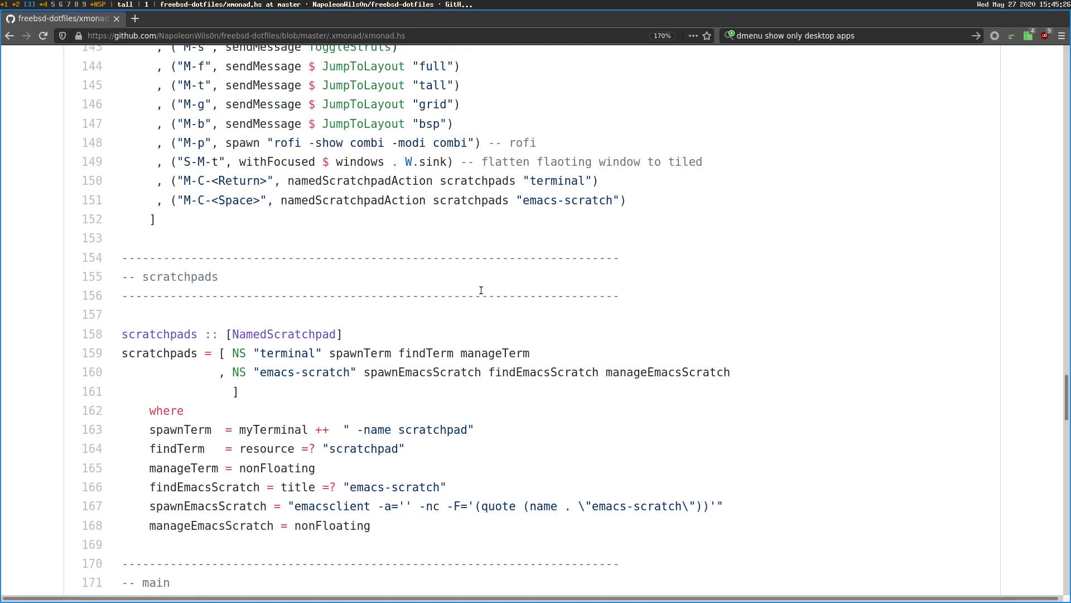
scroll(481, 290, "up", 2)
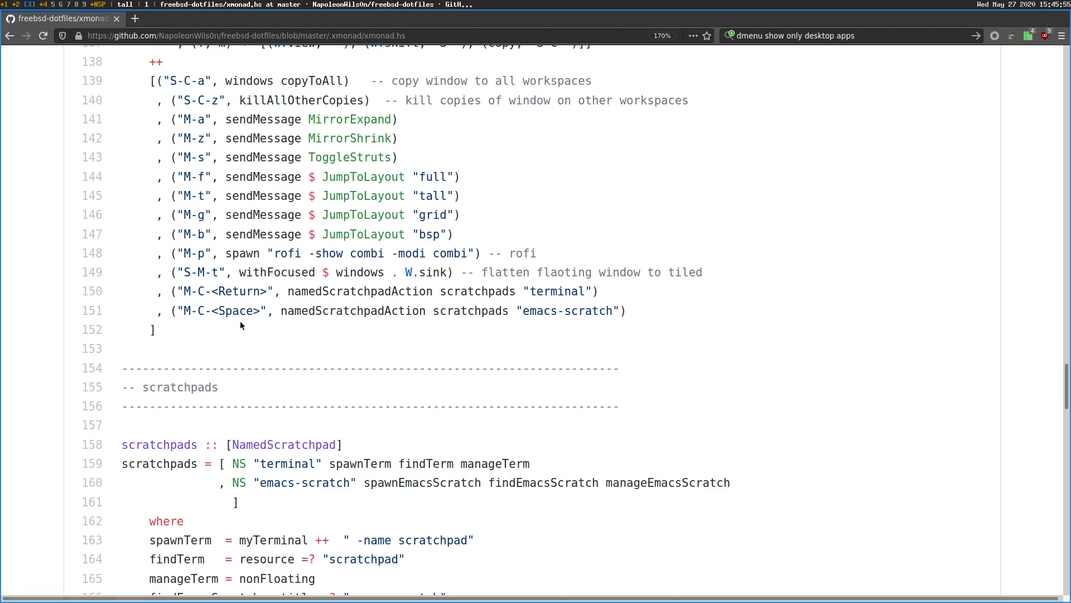
key("super+ctrl+space")
Mark the NamedScratchpad import on line 26 and the namedScratchpadManageHook on line 128
left_click_drag(1064, 385, 923, 151)
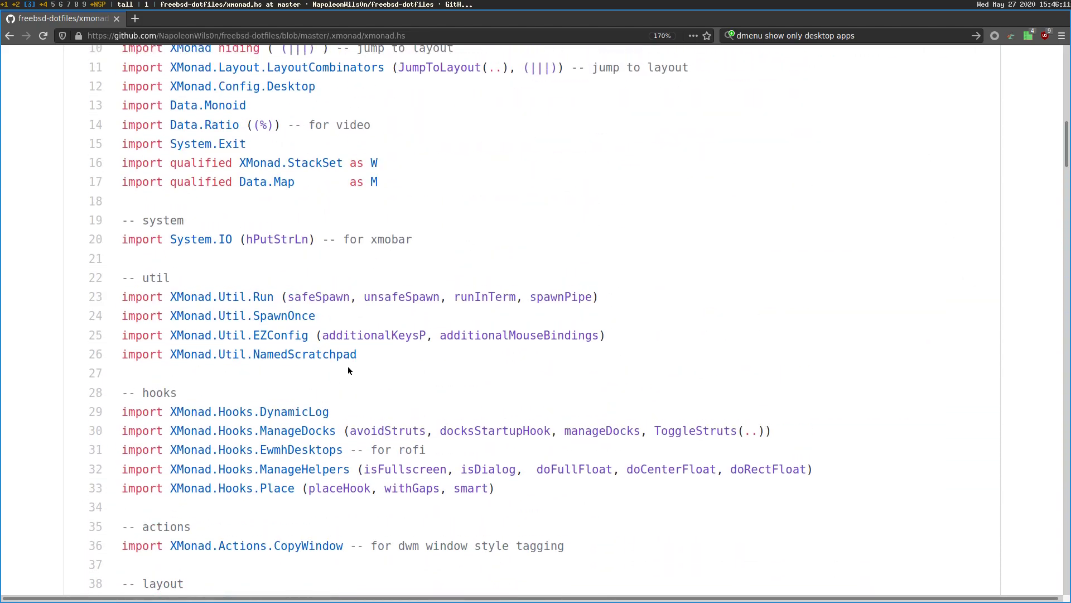
left_click_drag(363, 354, 129, 355)
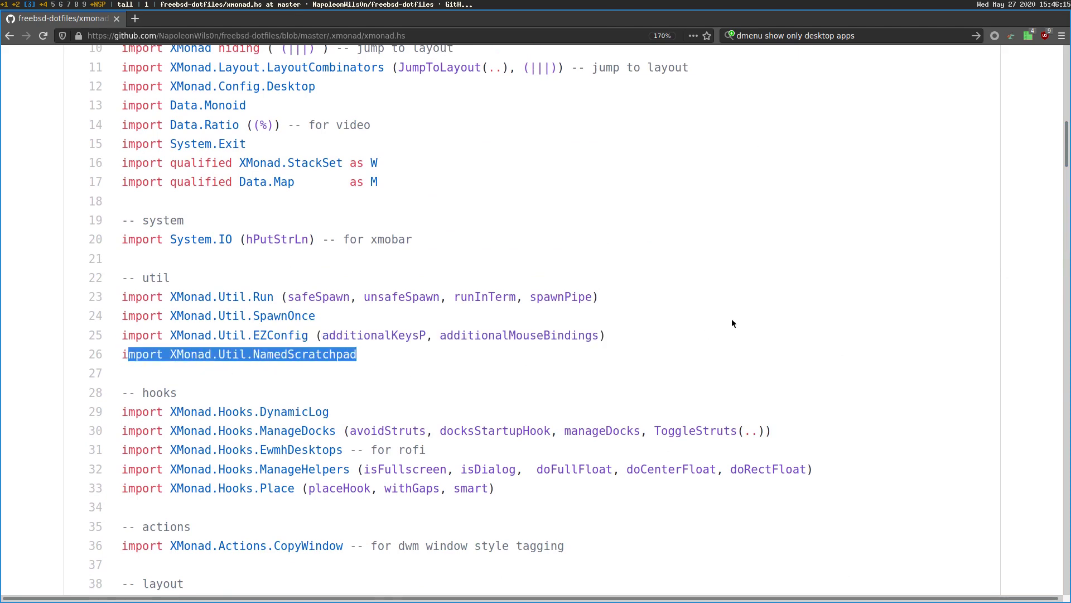
left_click_drag(1066, 142, 1002, 351)
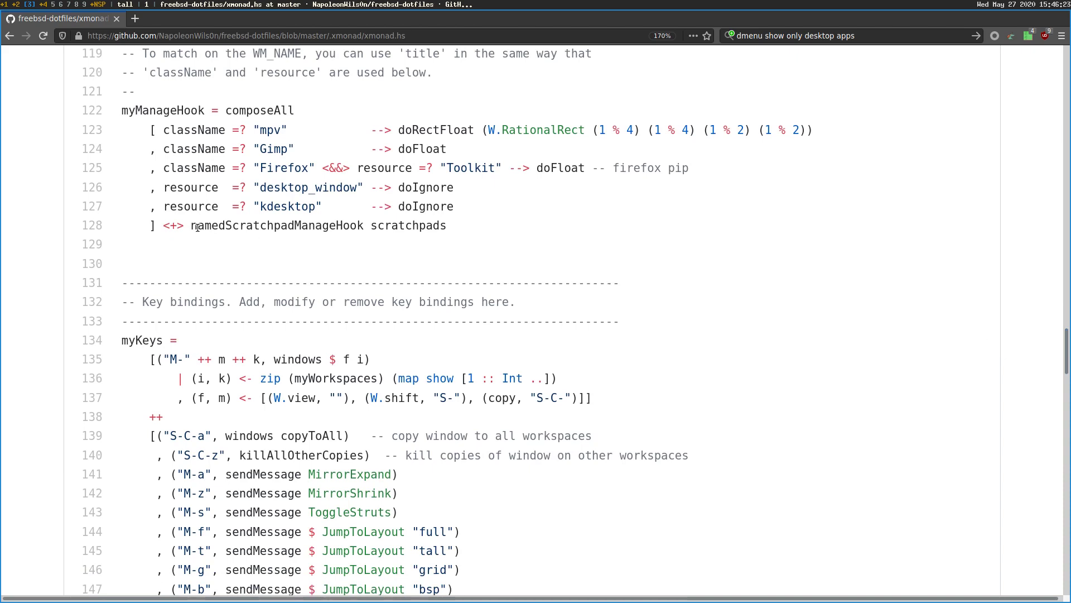
left_click_drag(163, 225, 450, 225)
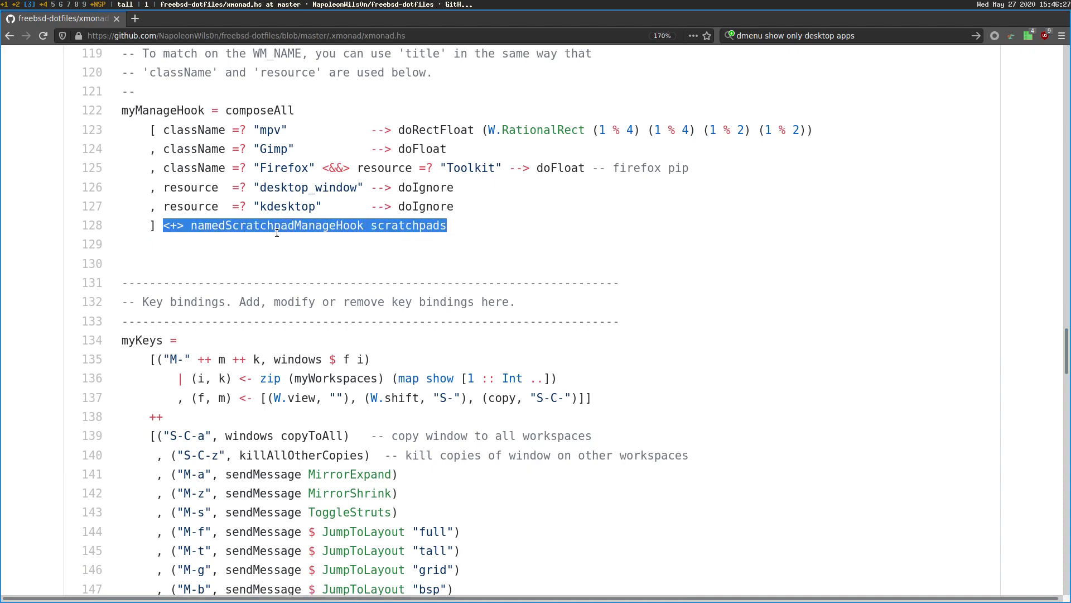
left_click(407, 230)
double_click(407, 227)
Mark the scratchpads name on line 158 and its two entries on lines 159–160
scroll(466, 296, "down", 1)
scroll(467, 296, "down", 10)
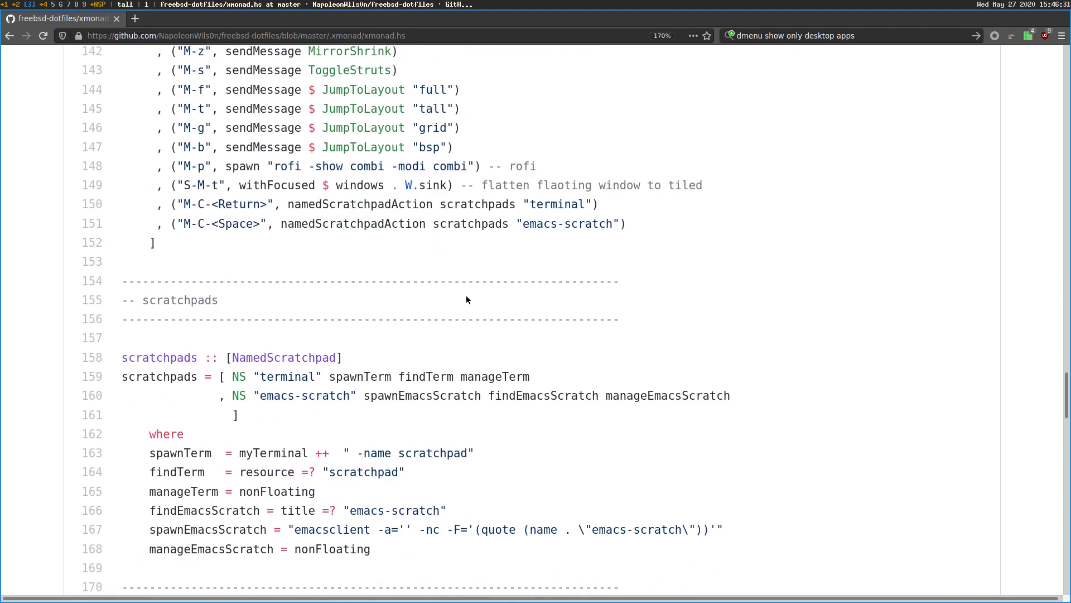
double_click(140, 138)
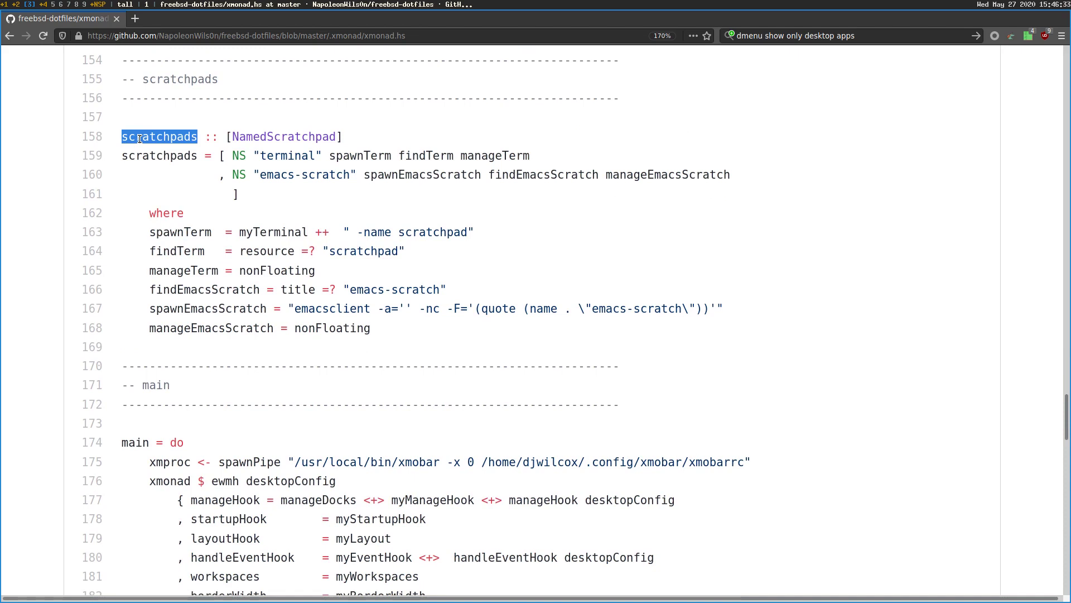
left_click(180, 162)
left_click_drag(225, 146, 741, 175)
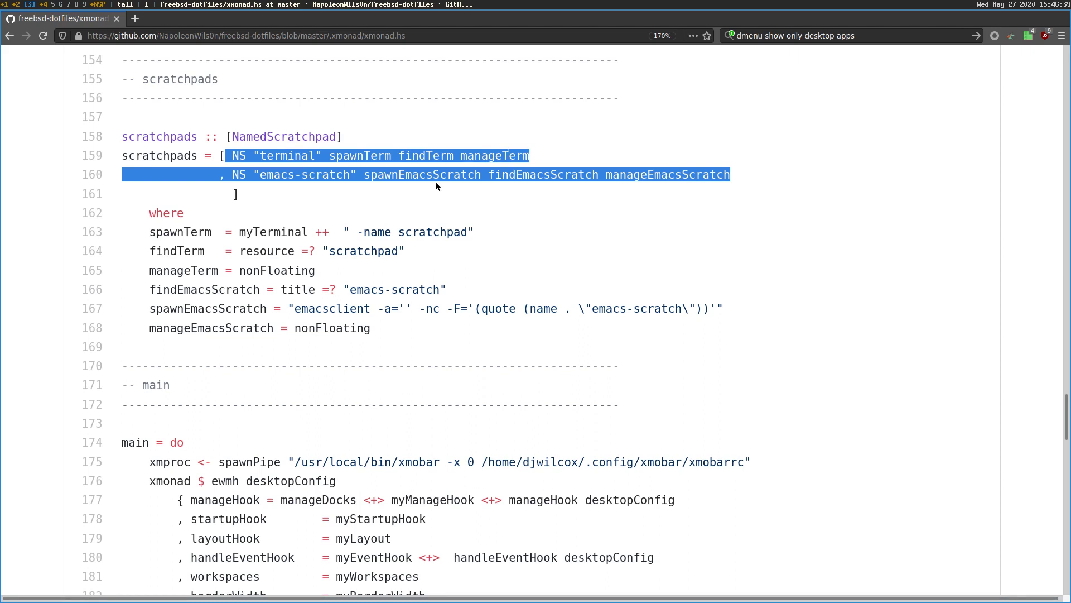
left_click(352, 202)
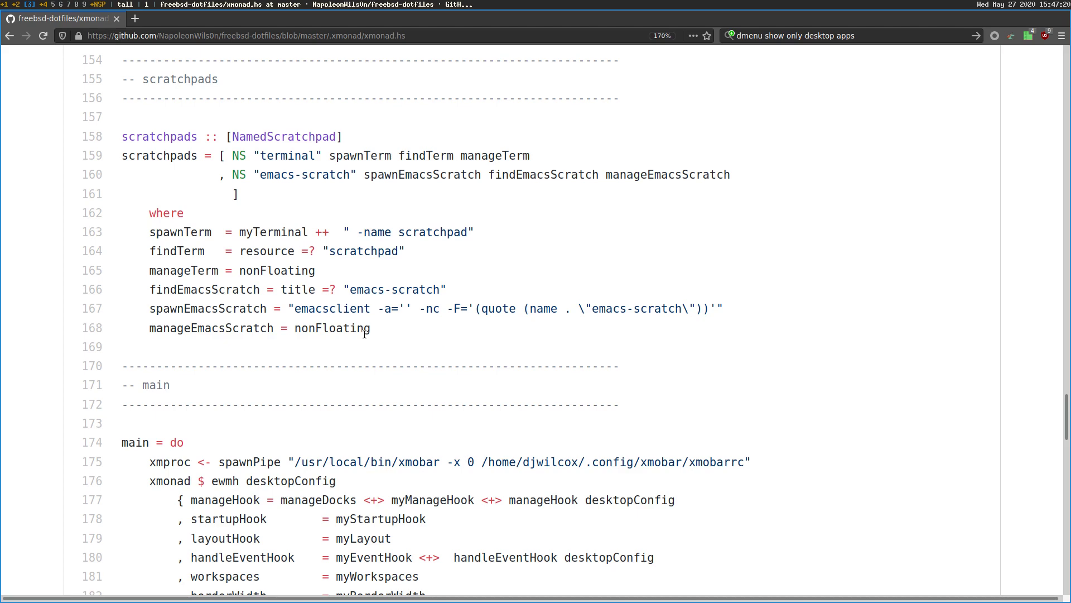
scroll(365, 334, "up", 6)
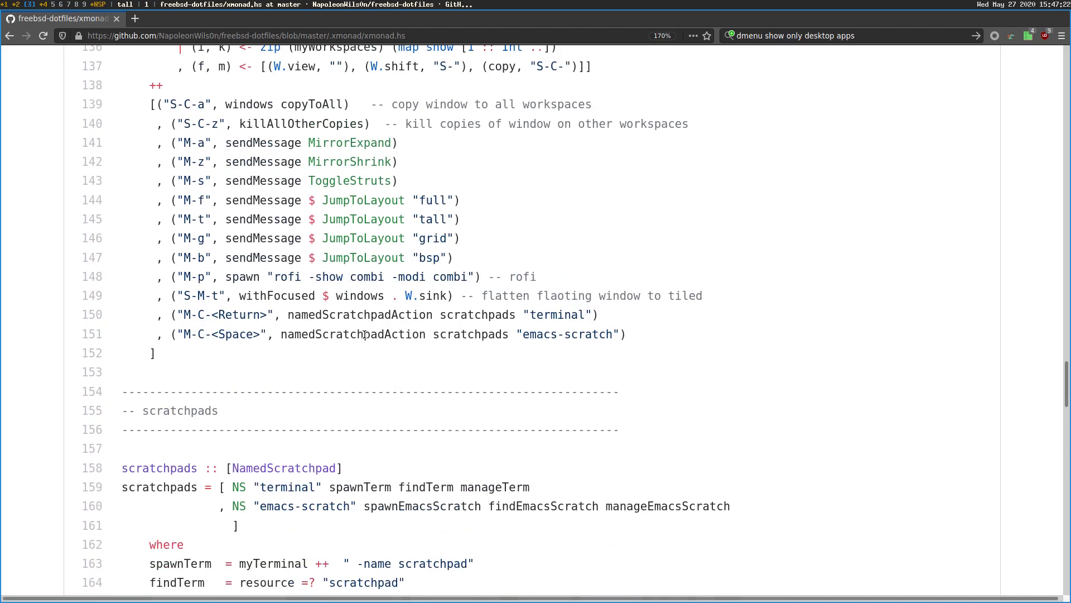
Mark namedScratchpadAction, scratchpads and the emacs-scratch name in line 151's M-C-<Space> binding
scroll(365, 333, "down", 1)
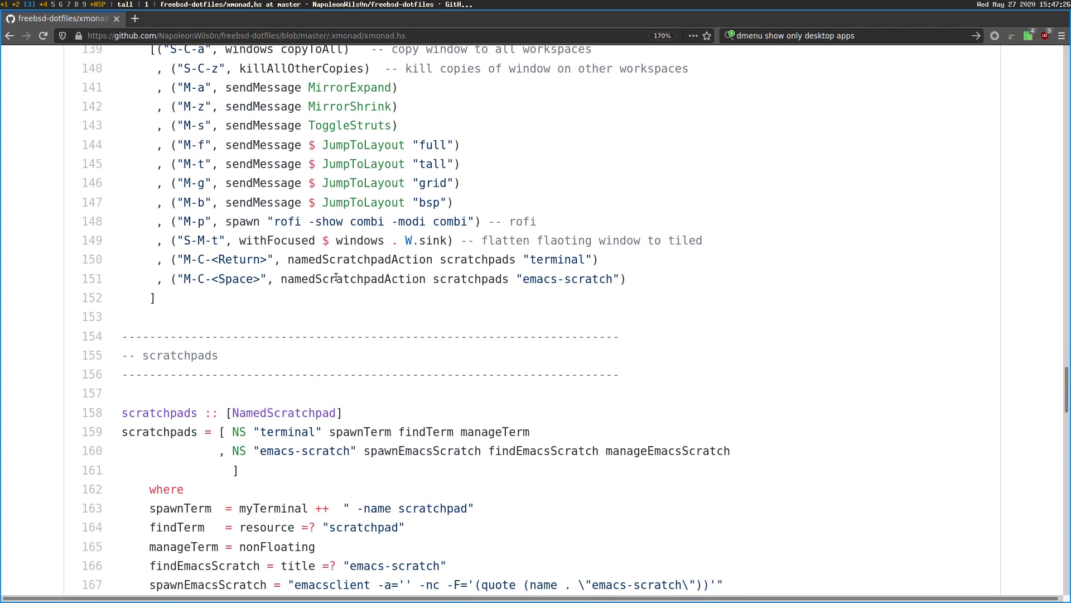
double_click(390, 278)
double_click(471, 279)
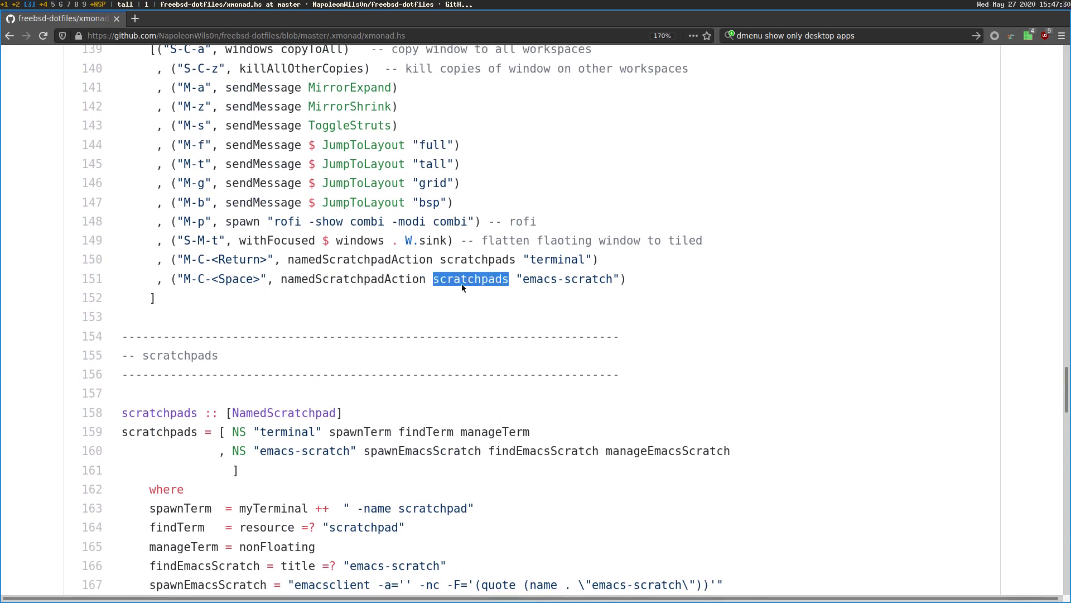
left_click(181, 412)
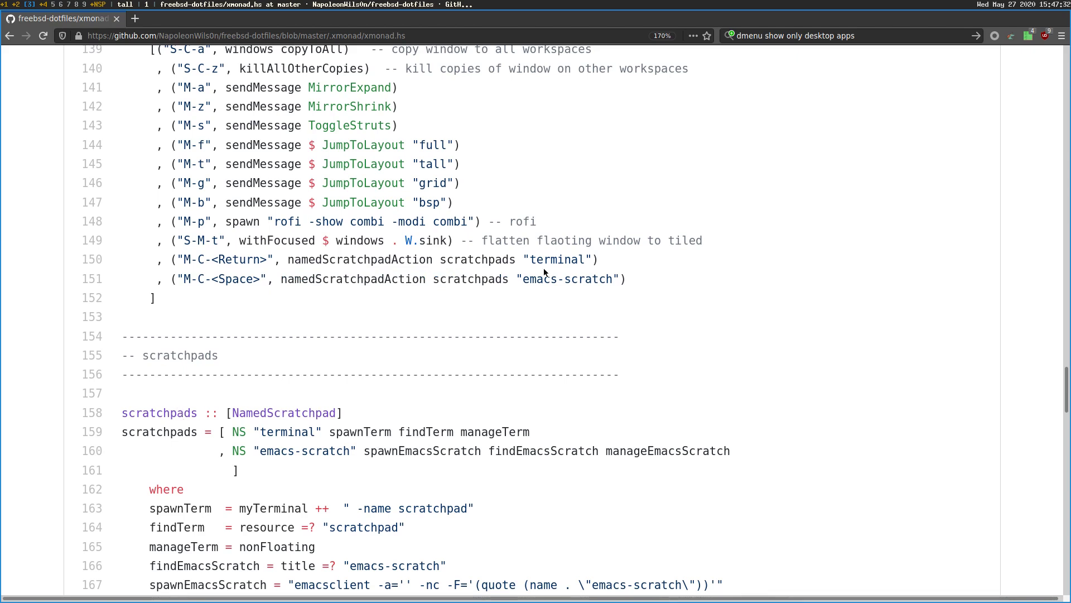
left_click_drag(523, 279, 612, 277)
scroll(489, 357, "down", 1)
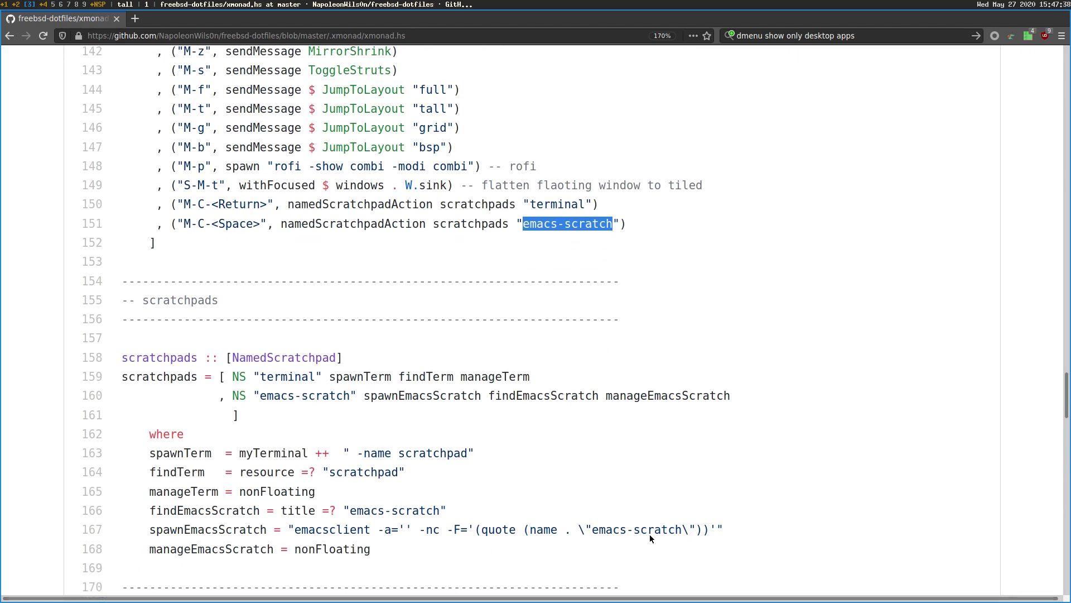
left_click(368, 249)
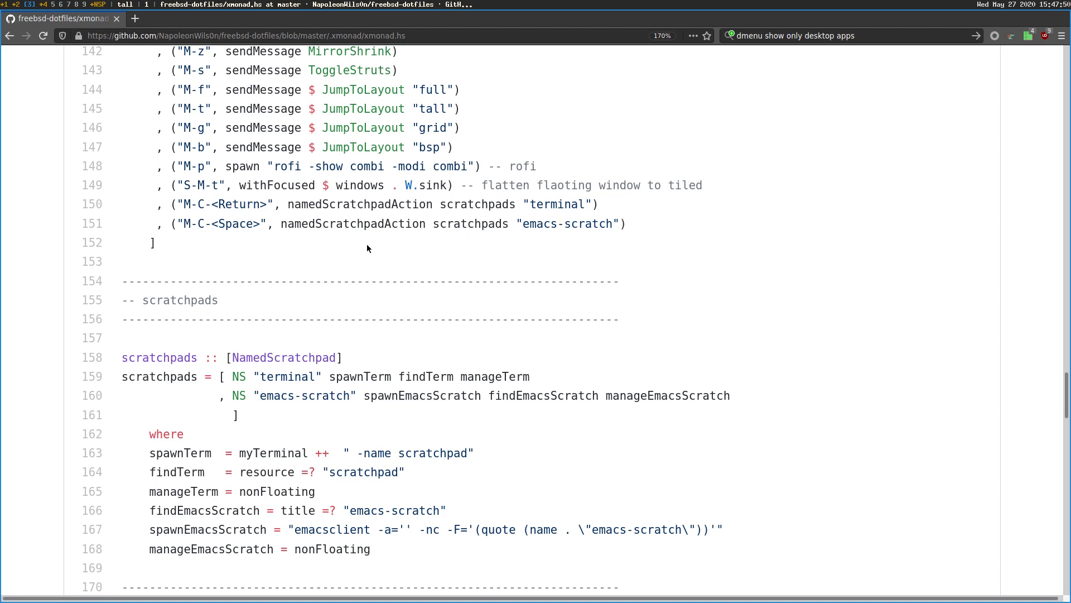
On workspace 2, jump to the freebsd-dotfiles bookmark in Emacs, then return to workspace 3
key("super+2")
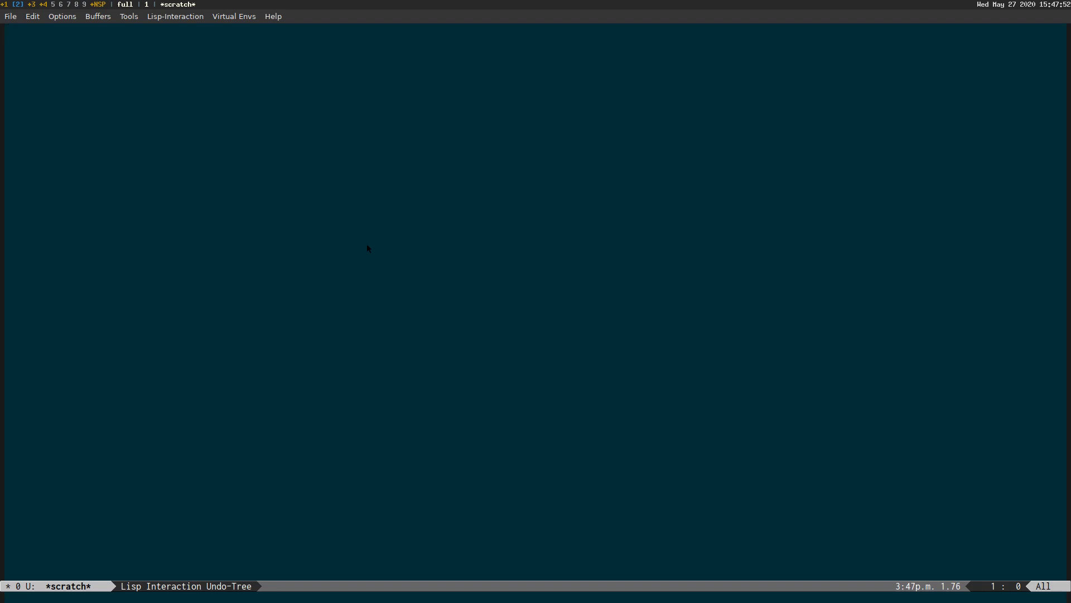
key("ctrl+x")
type("rbfreebsd-dotfiles")
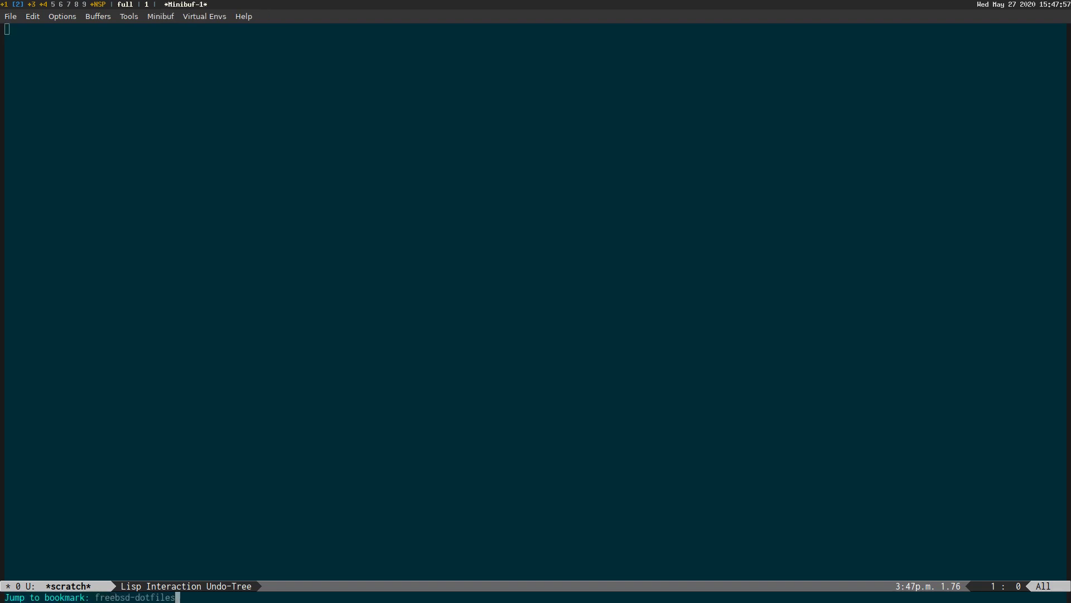
key("Return")
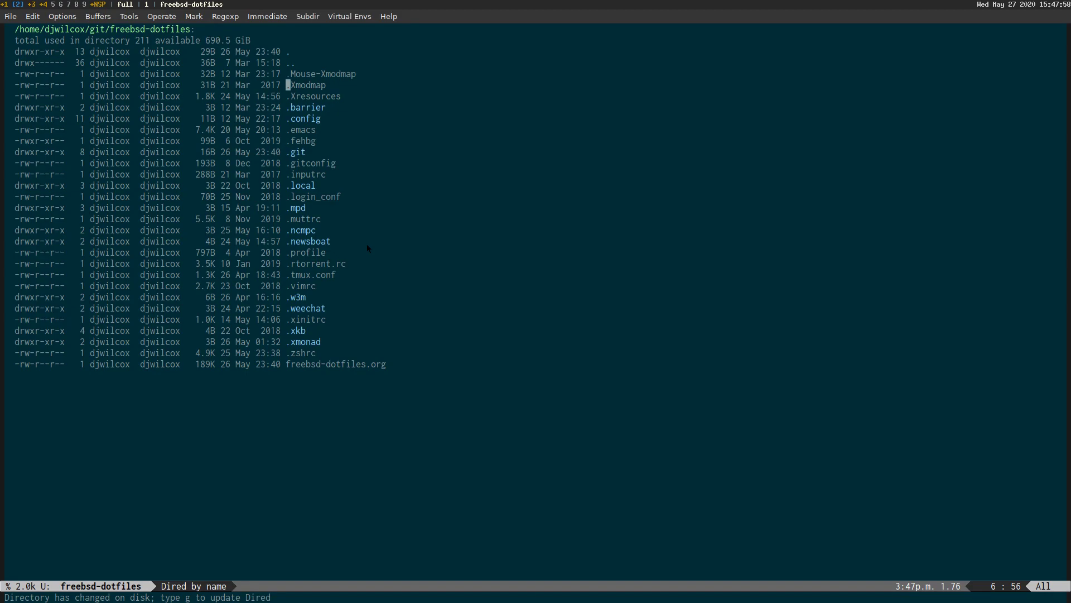
key("super+3")
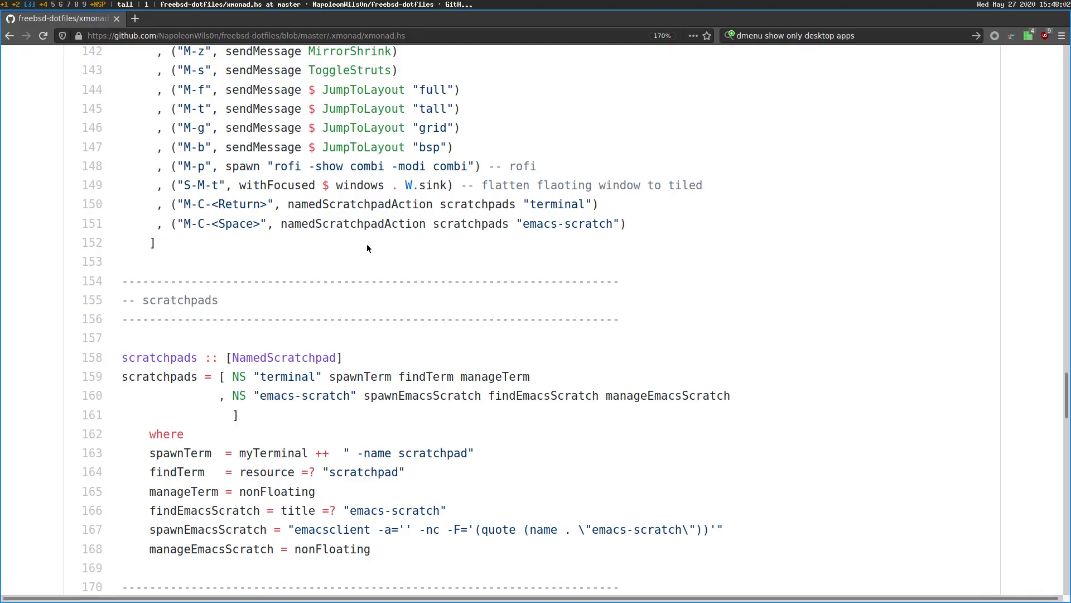
Summon the emacs-scratch scratchpad and open a Dired listing of the cerberus folder in it
key("ctrl+super+space")
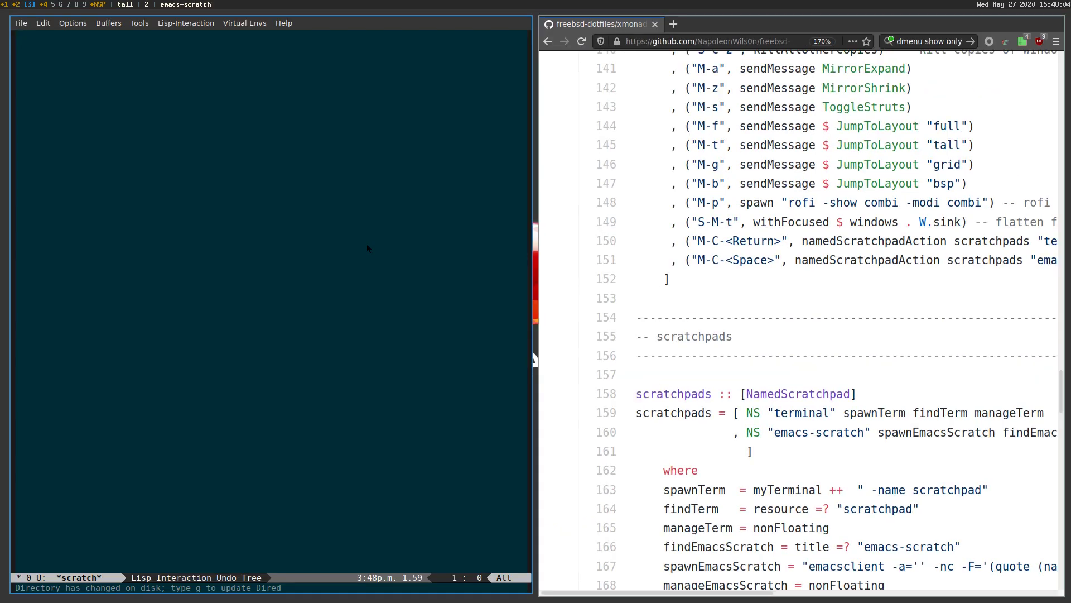
key("g")
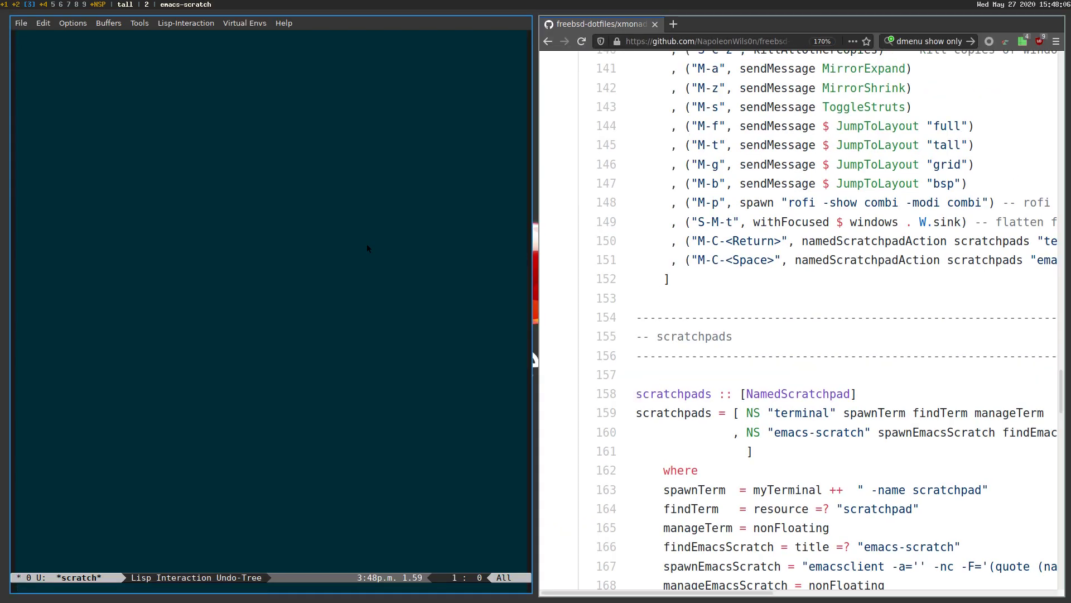
left_click(79, 206)
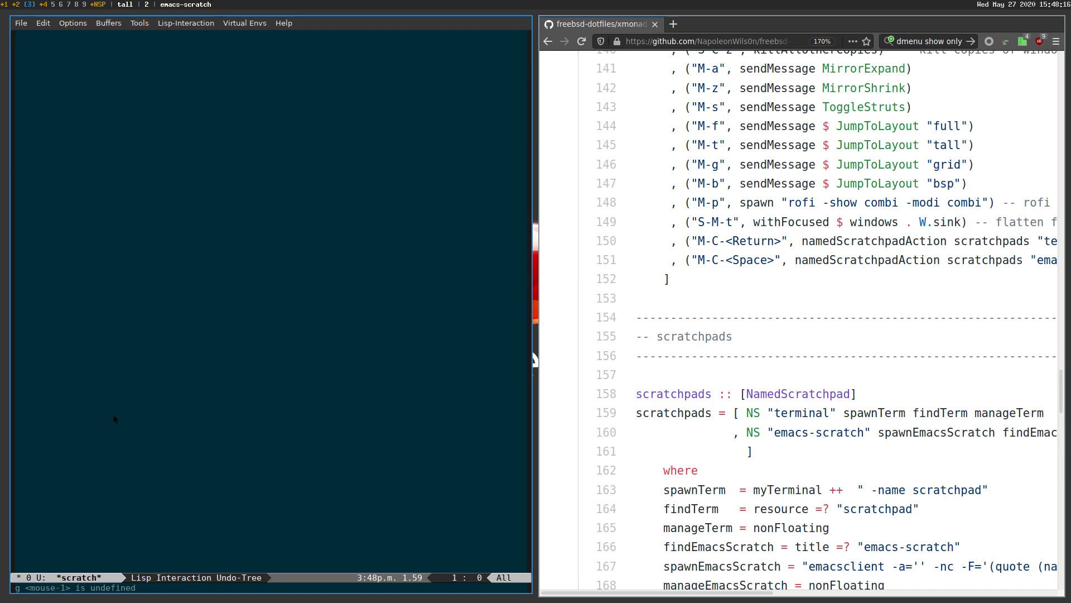
key("ctrl+x")
key("d")
key("Return")
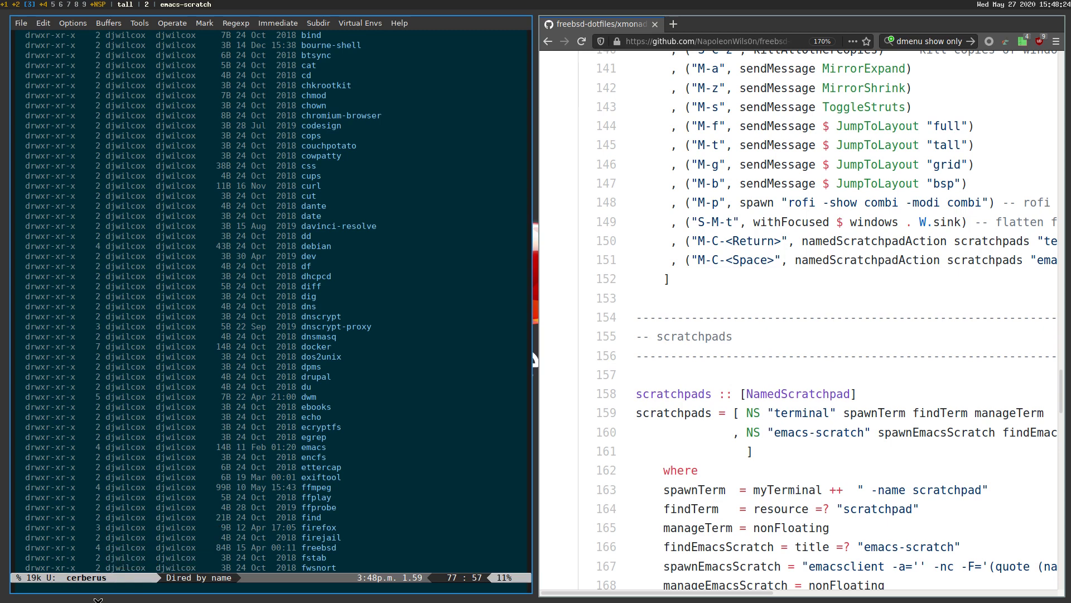
Switch to the freebsd-dotfiles buffer, quit back to *scratch*, then go to workspace 2
key("ctrl+x")
key("b")
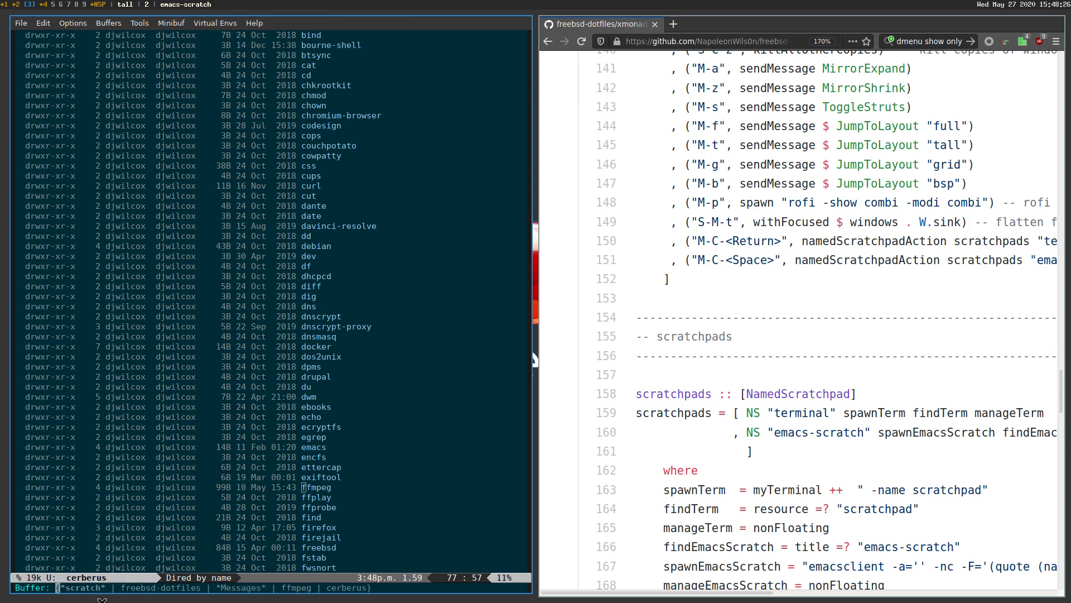
type("fre")
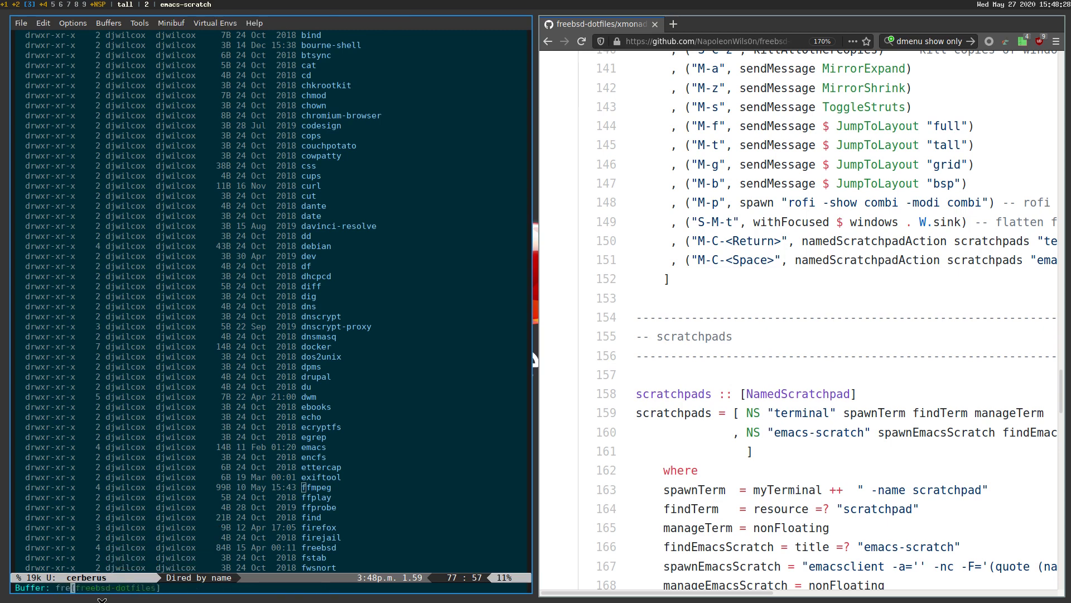
key("Return")
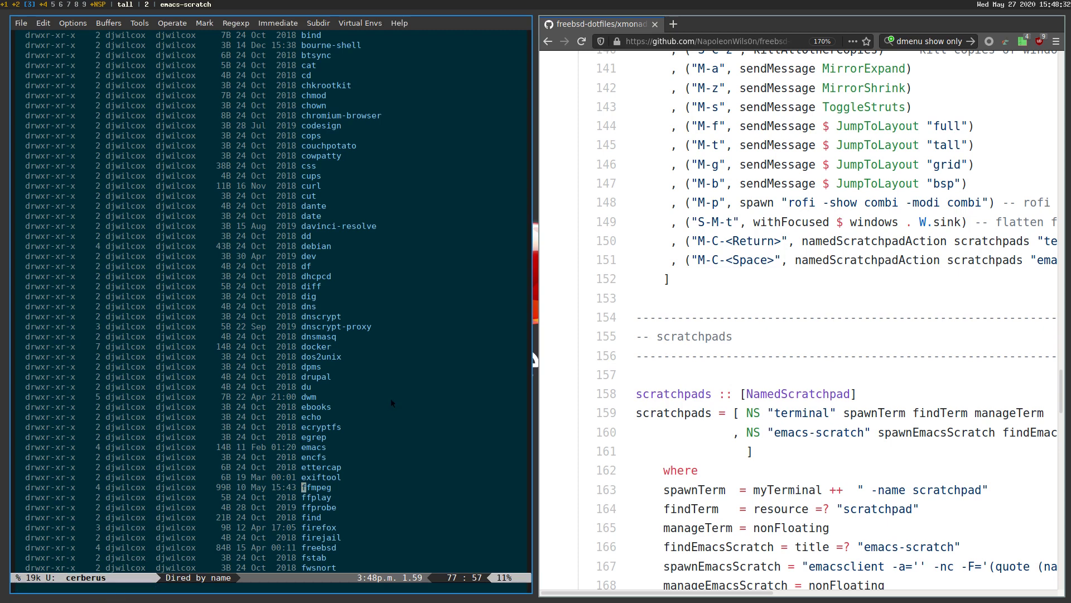
key("q")
key("ctrl+x")
key("b")
key("ctrl+g")
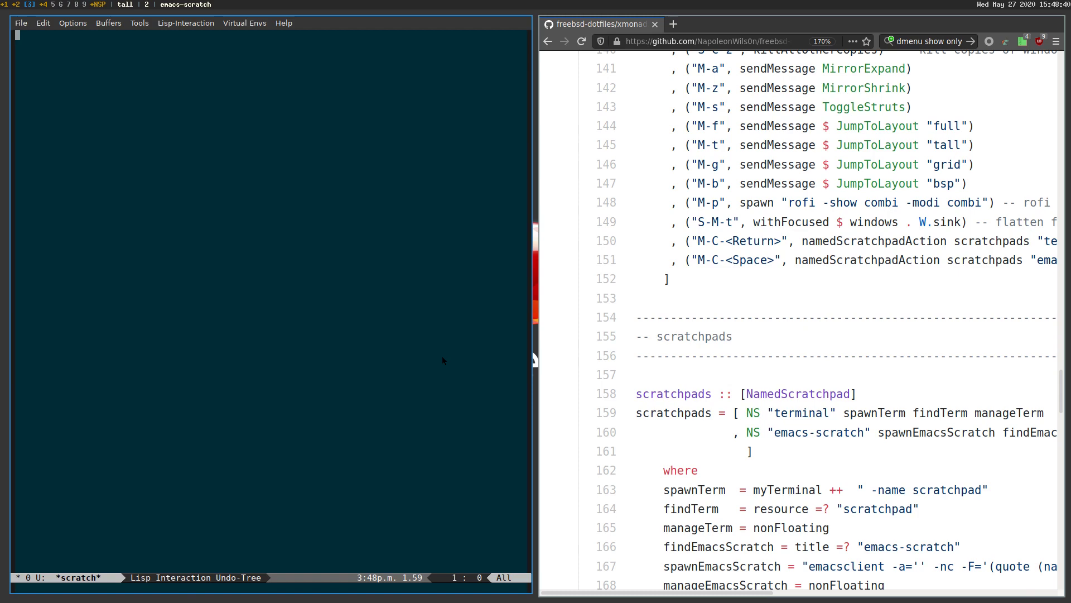
key("super+2")
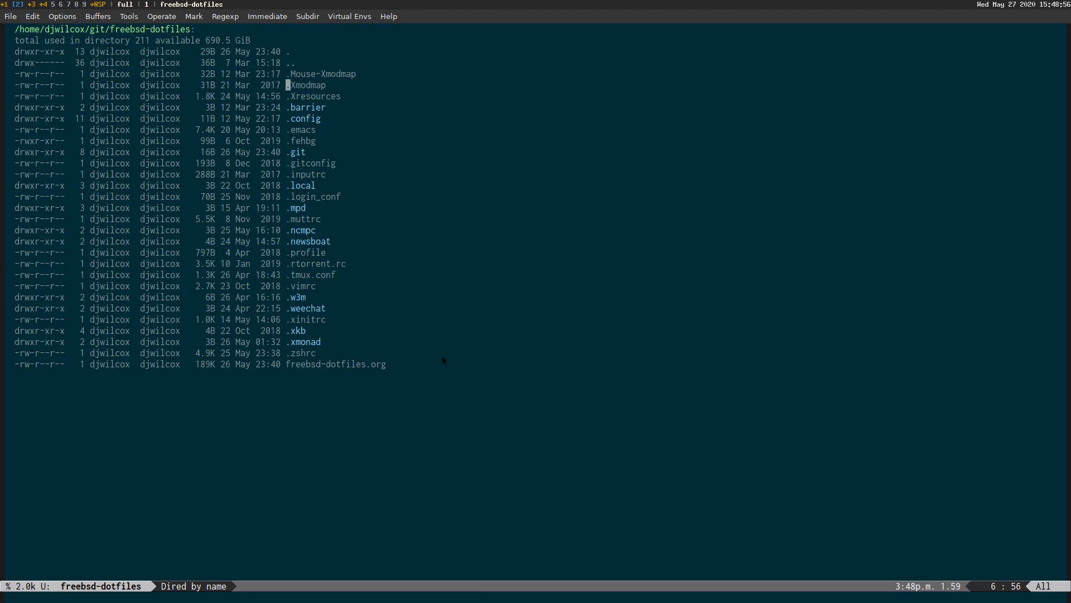
key("super+3")
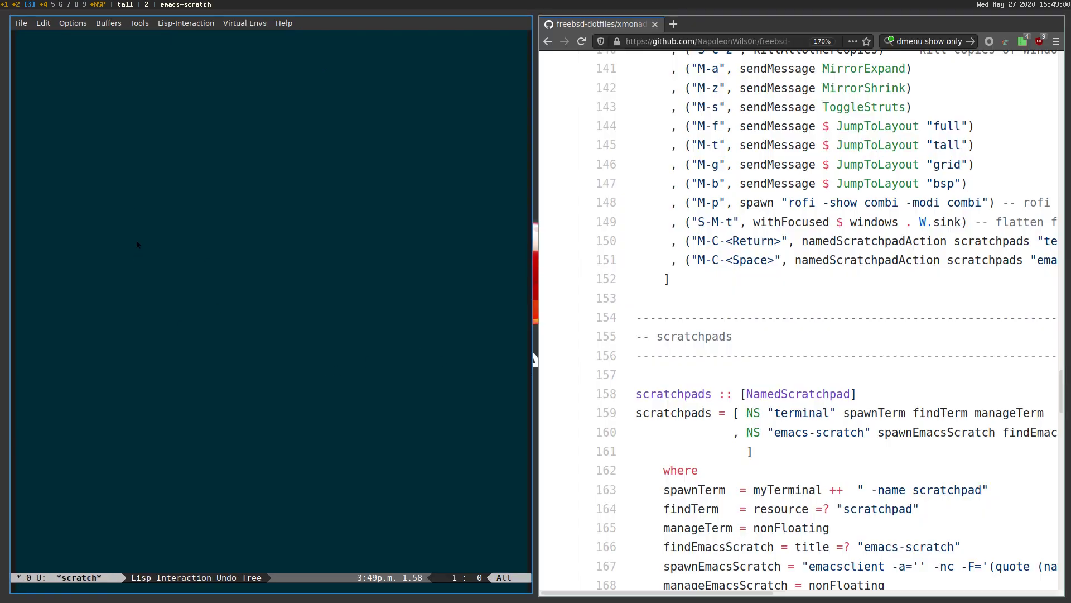
key("ctrl+x")
key("b")
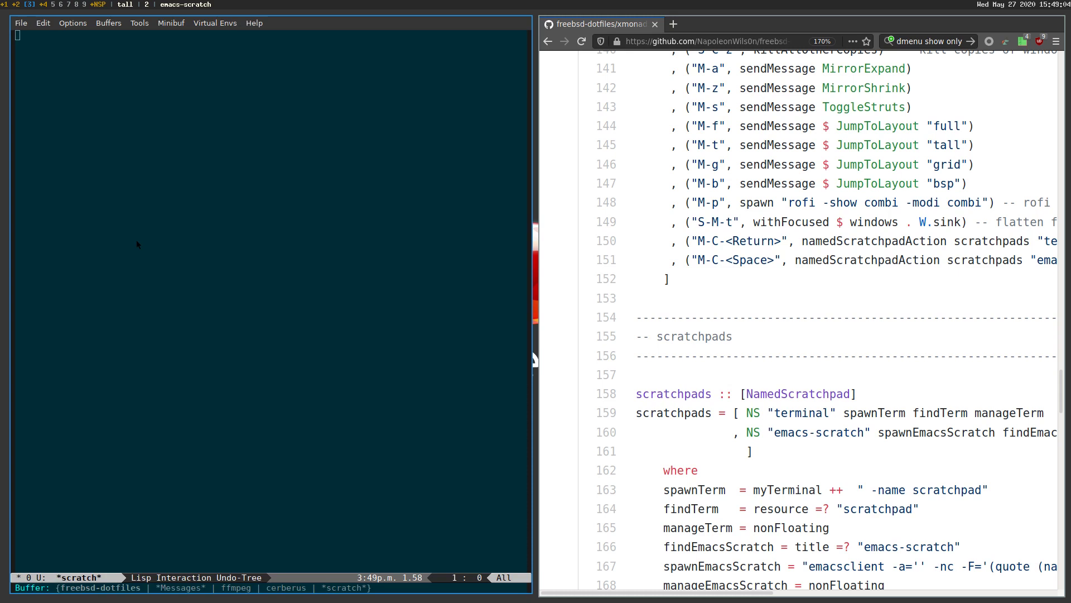
key("ctrl+g")
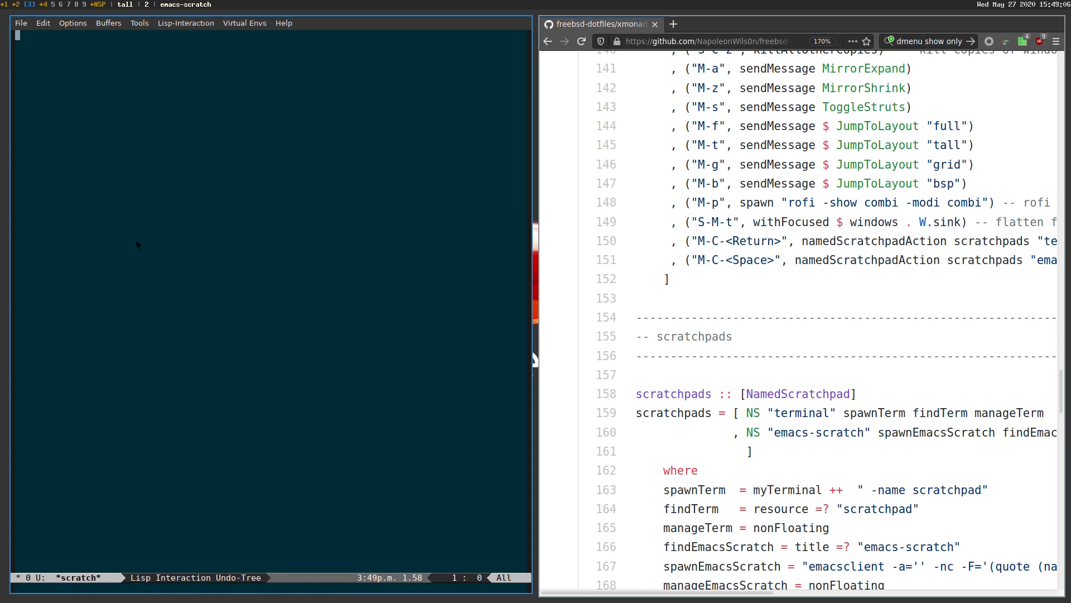
key("g")
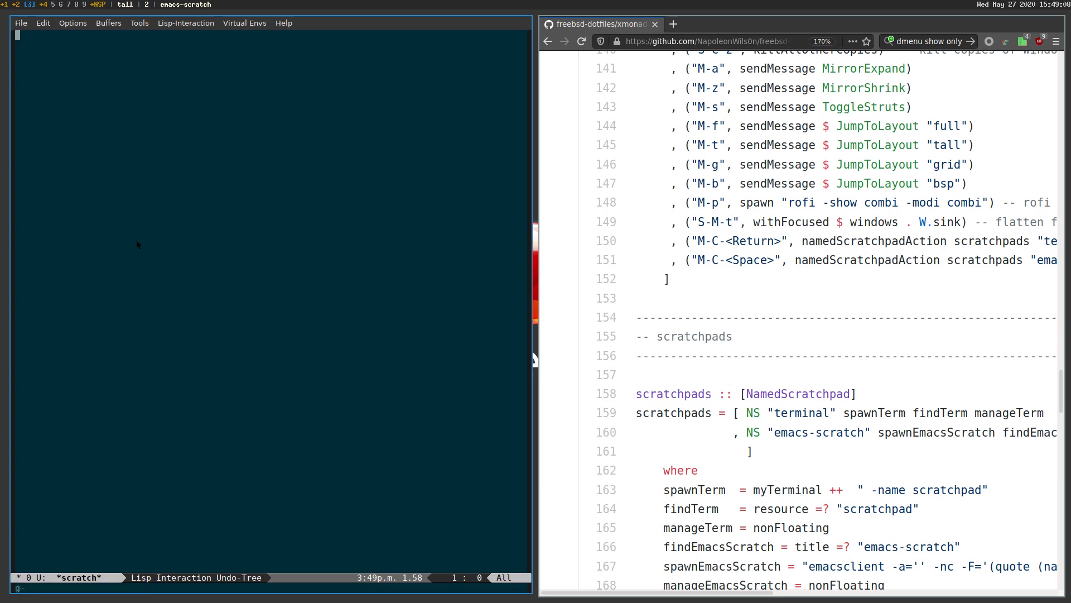
key("BackSpace")
Open the web.org bookmark, then kill its buffer
key("ctrl+g")
key("ctrl+x")
type("rbweb")
key("Return")
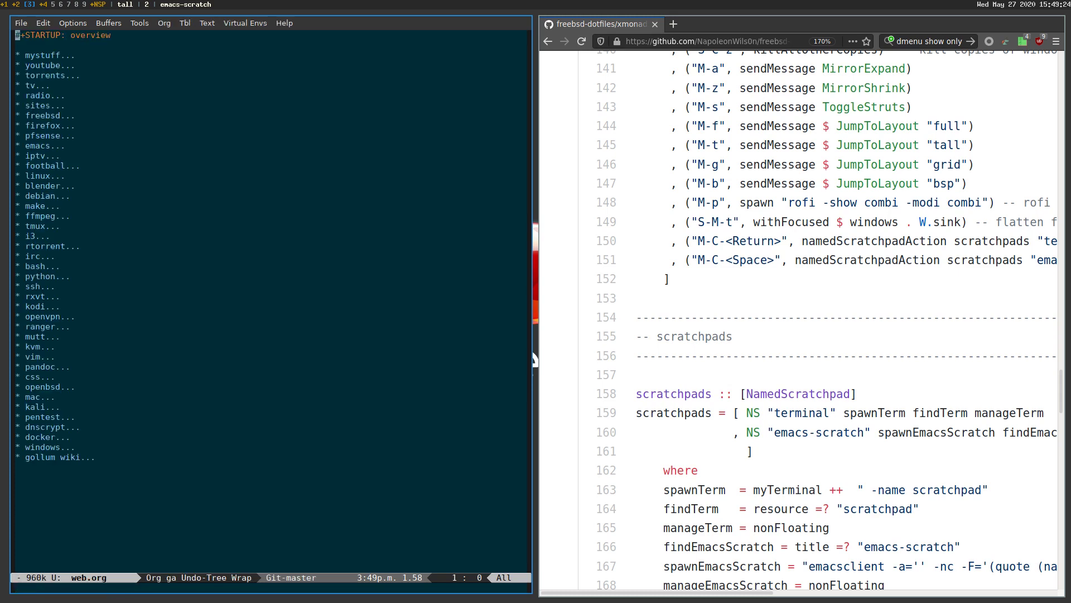
key("ctrl+x")
key("k")
key("Return")
Create ~/Desktop/test.txt and type 'some text' into it
key("ctrl+x")
key("ctrl+f")
type("de")
key("Tab")
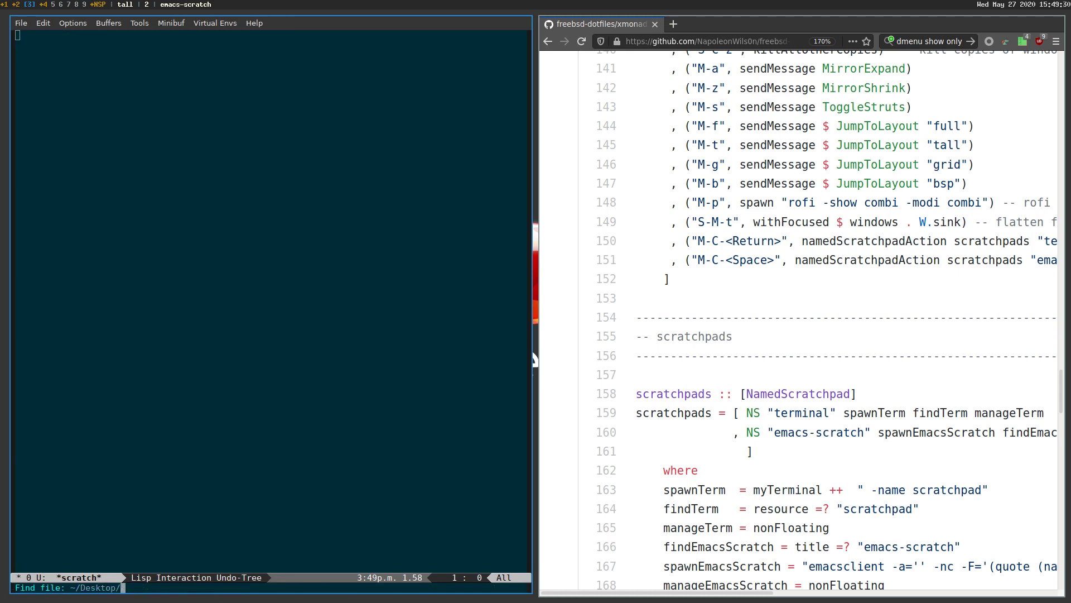
type("test.txt")
key("Return")
type("some text")
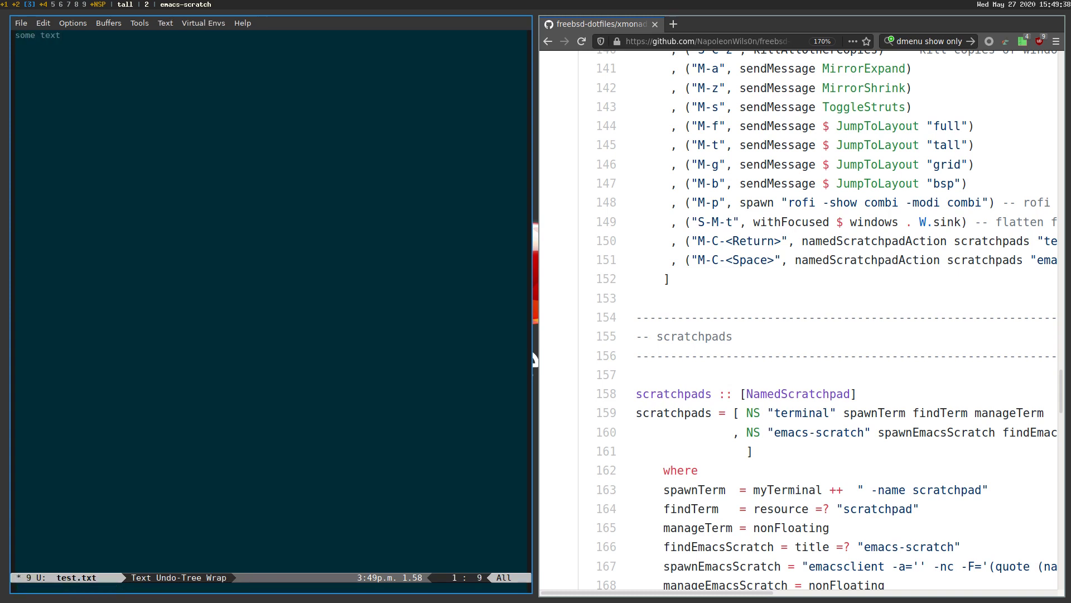
Save test.txt instead of killing it unsaved, then return to the *scratch* buffer
key("ctrl+x")
key("k")
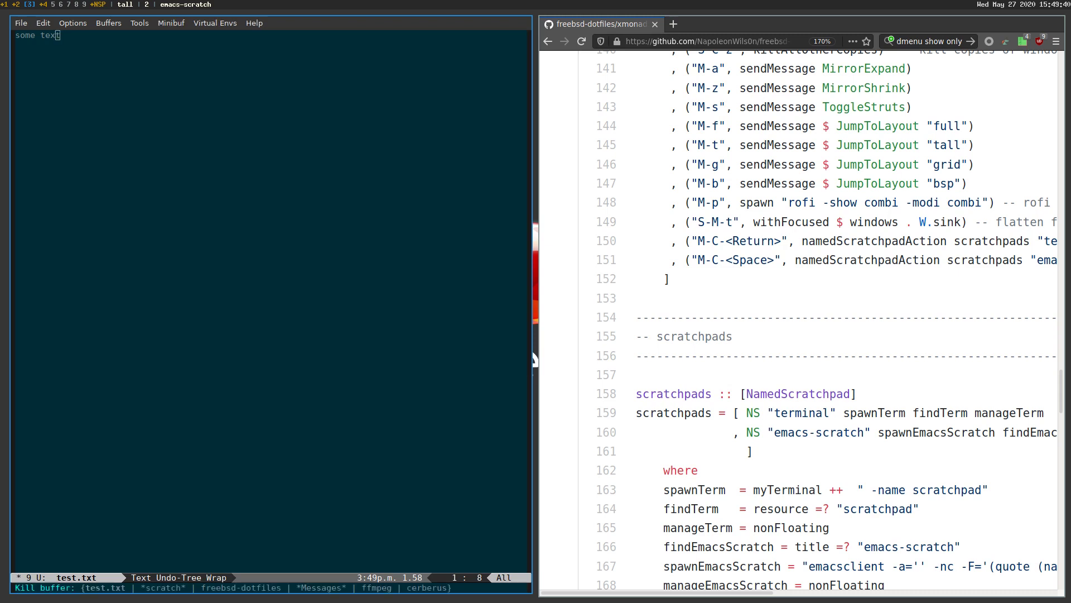
key("Return")
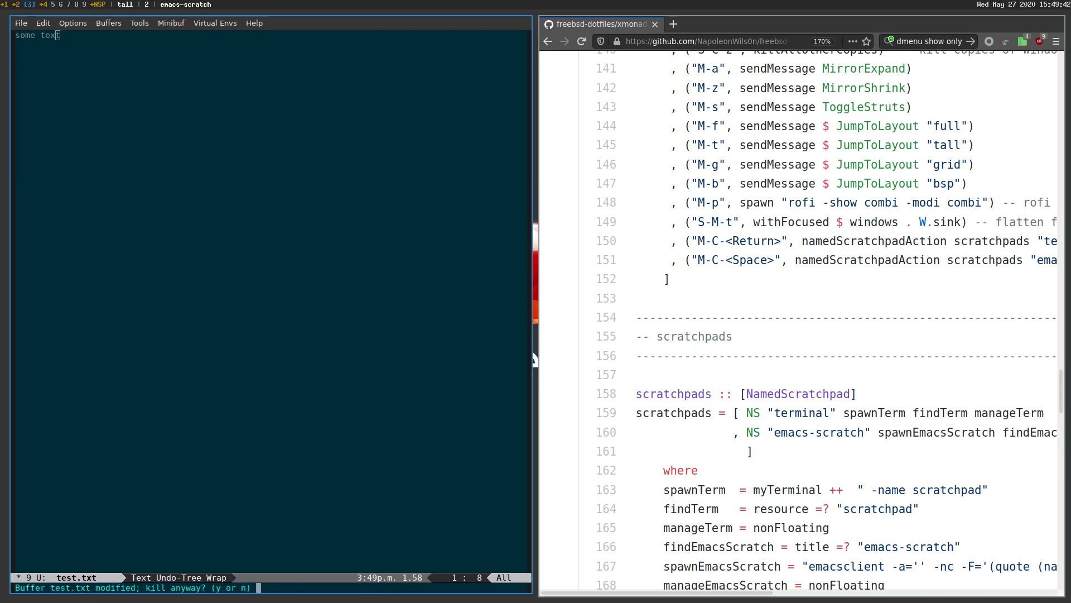
key("n")
key("ctrl+x")
key("ctrl+s")
key("ctrl+x")
key("k")
key("Return")
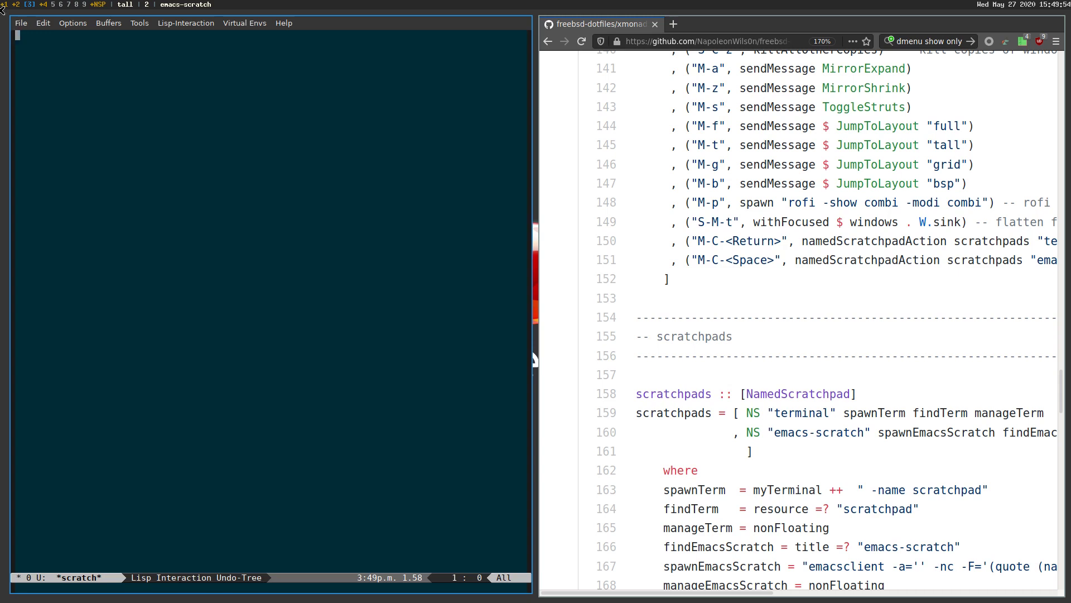
Open and dismiss the File menu, then hide the emacs-scratch scratchpad
left_click(21, 23)
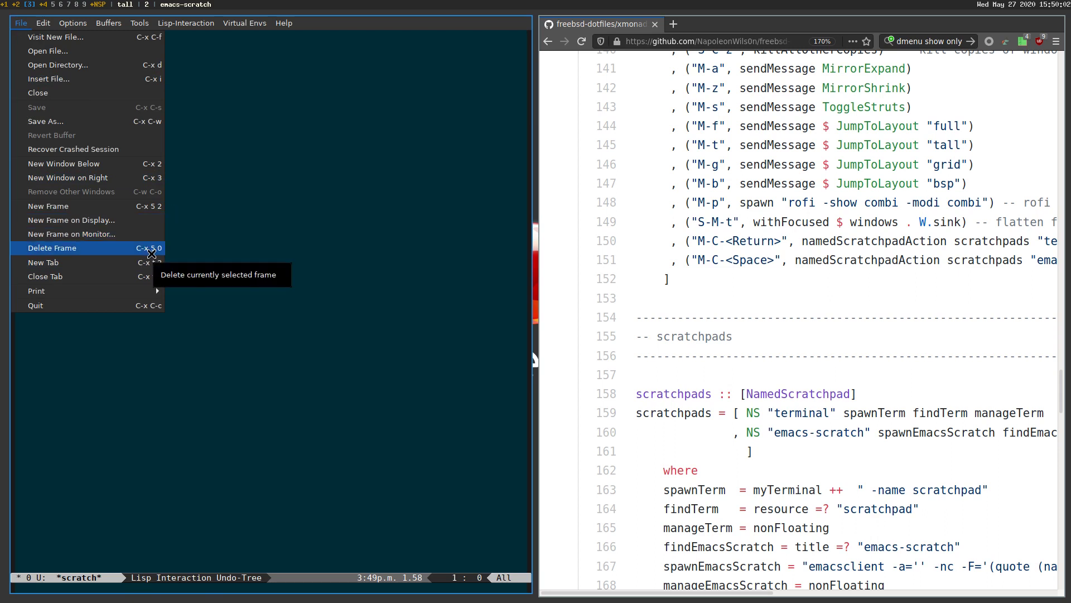
left_click(214, 245)
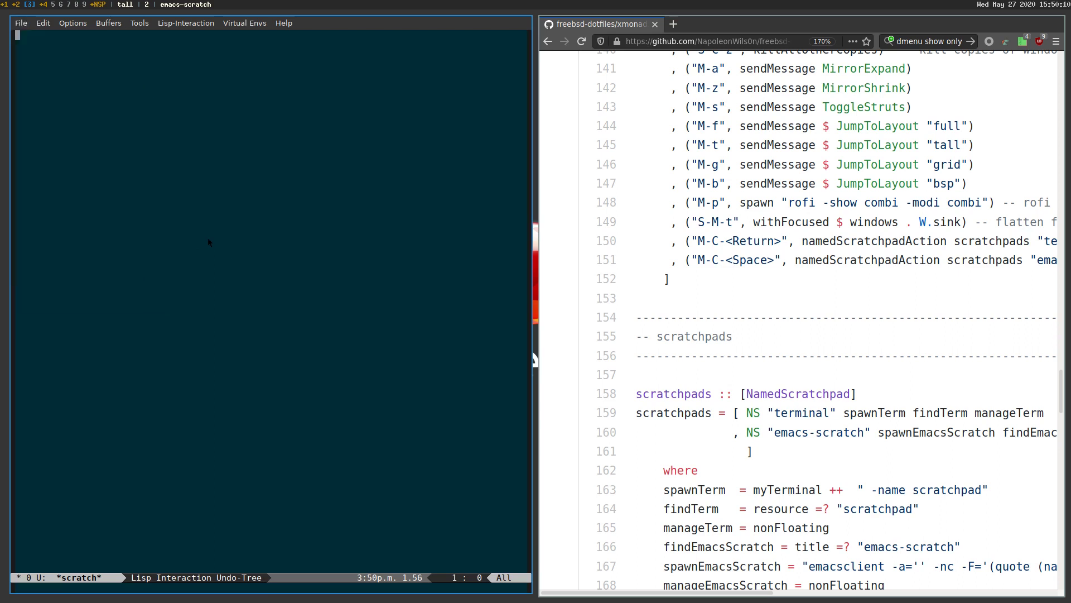
key("super+ctrl+space")
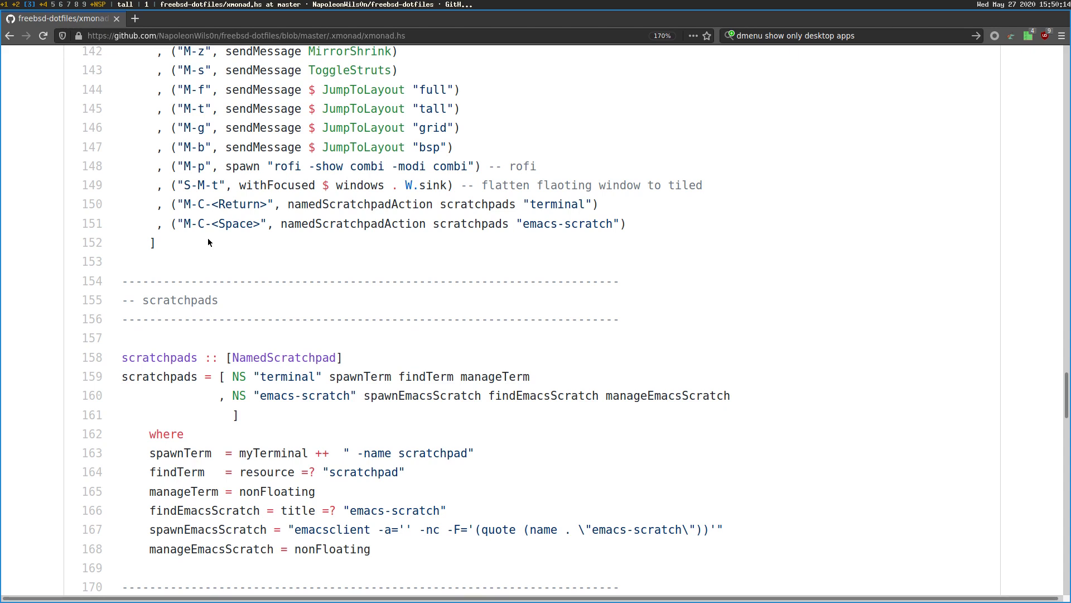
Switch to full layout, show and hide the Emacs scratchpad, then move through tall to grid layout
key("super+f")
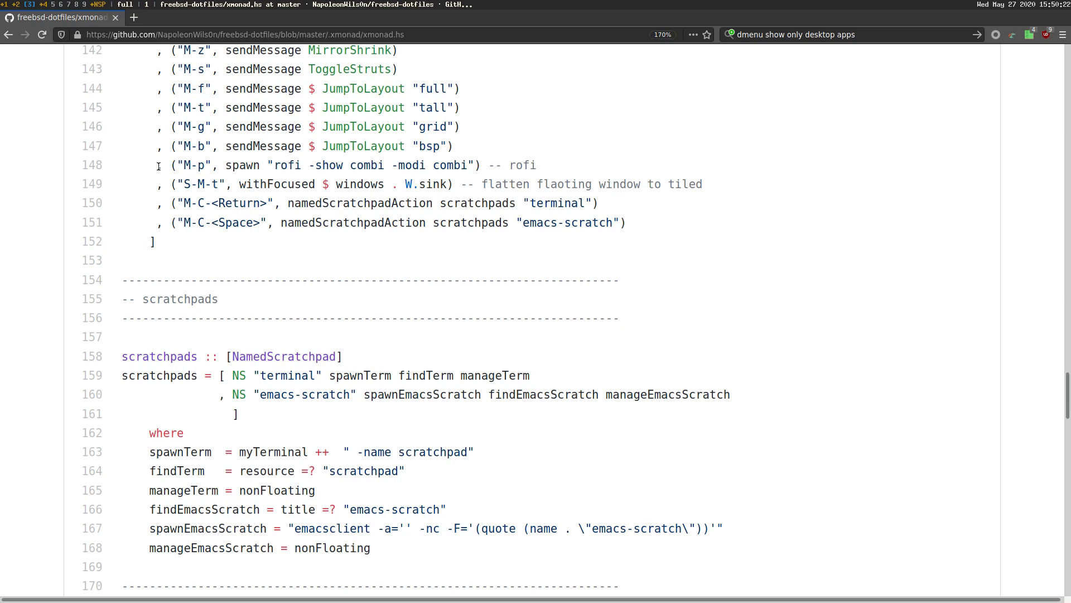
key("super+ctrl+space")
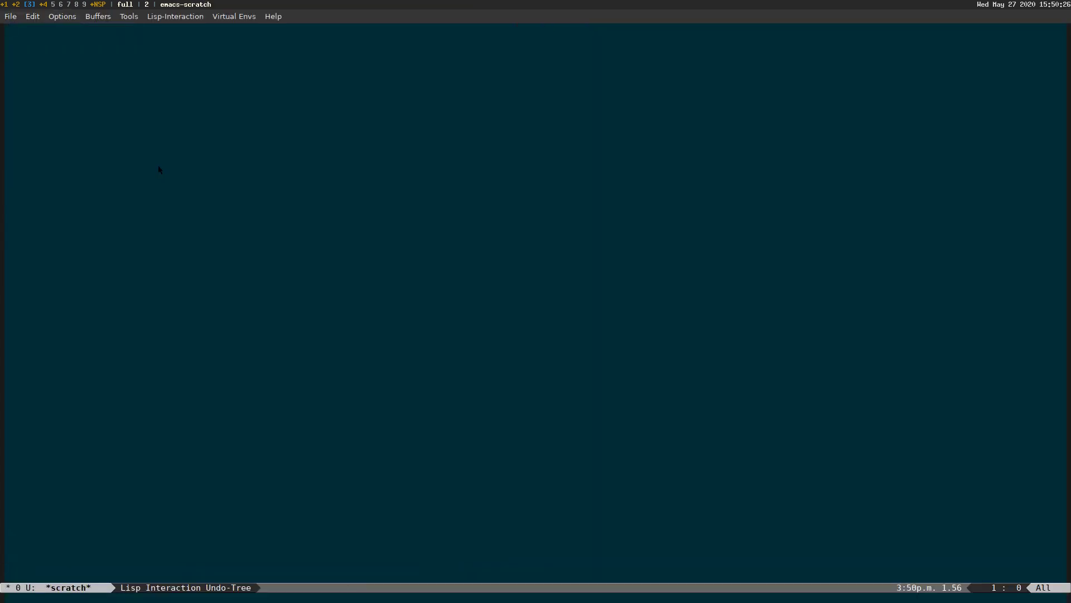
key("super+ctrl+space")
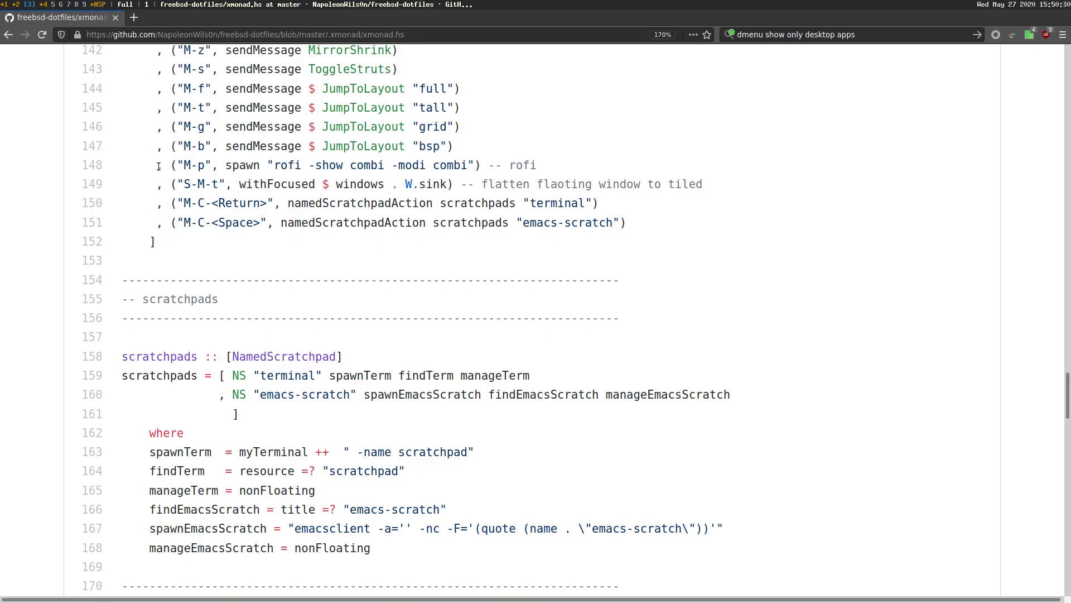
key("super+t")
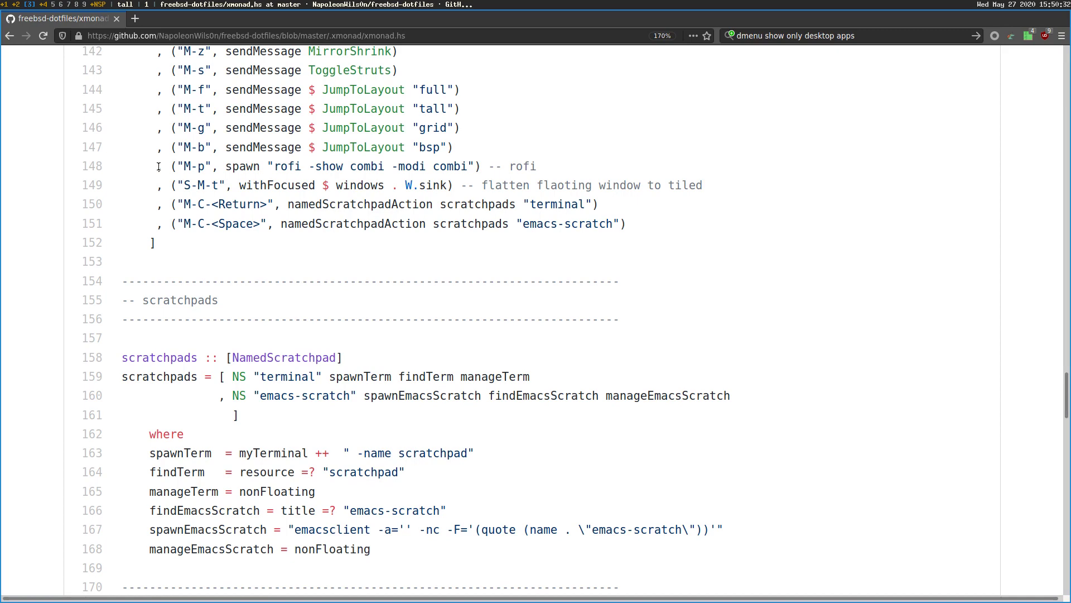
key("super+g")
key("super+Return")
key("super+Return")
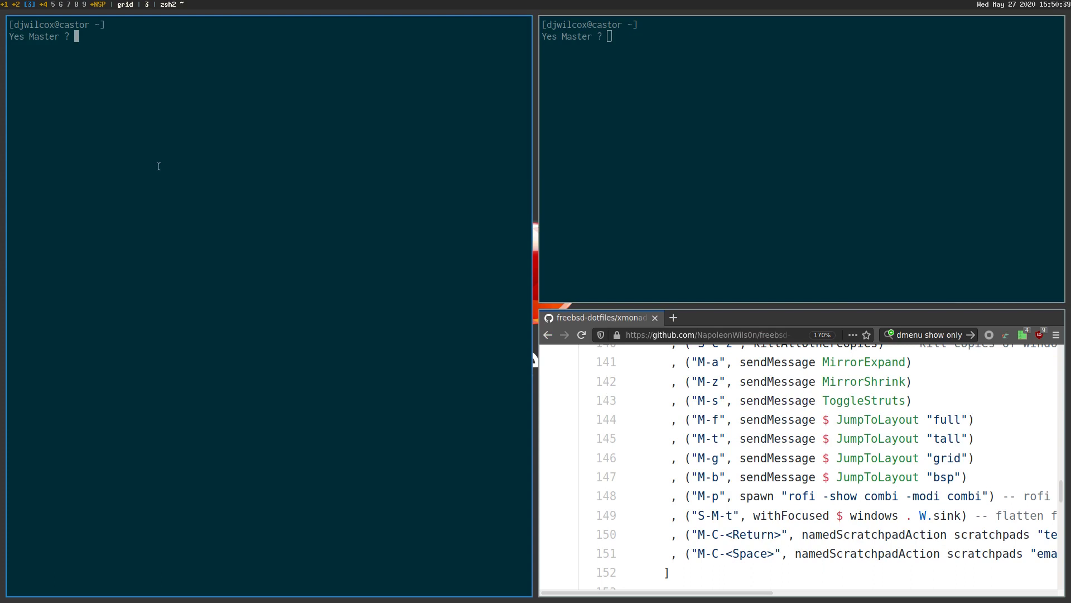
key("super+ctrl+space")
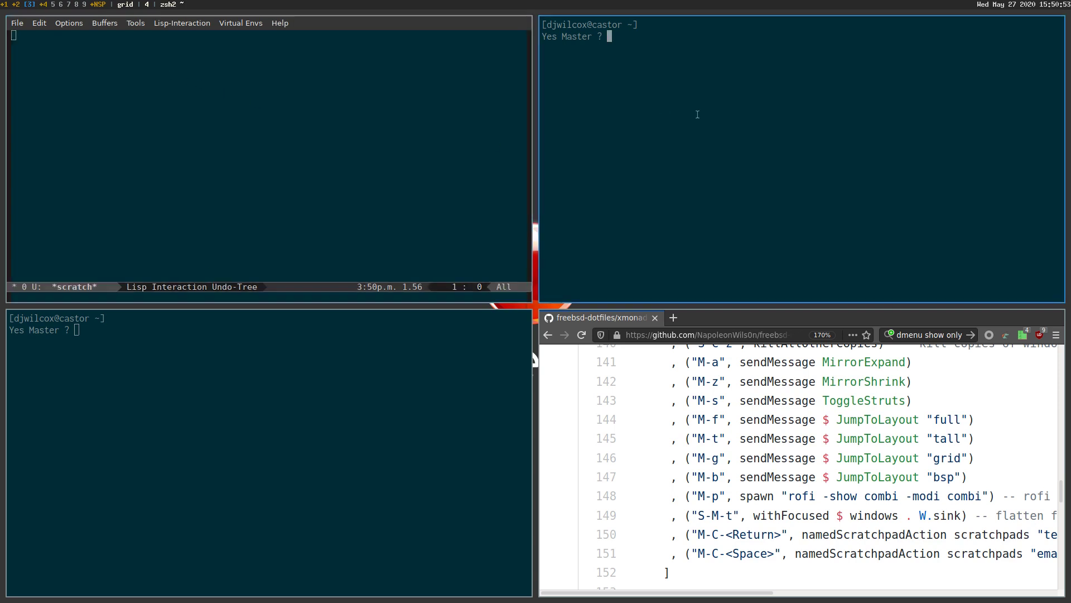
key("super+j")
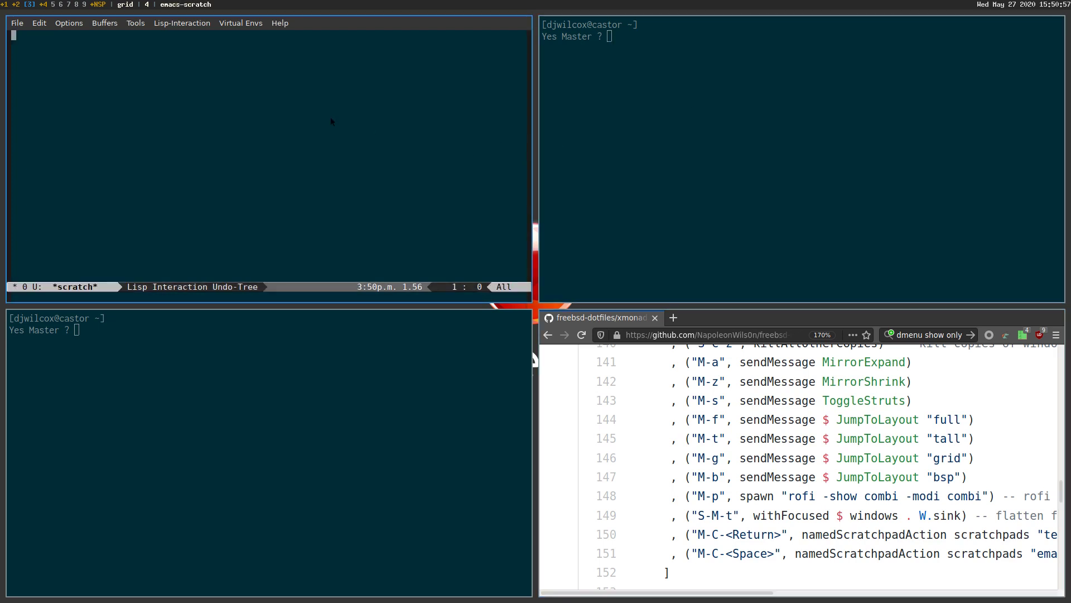
key("super+shift+k")
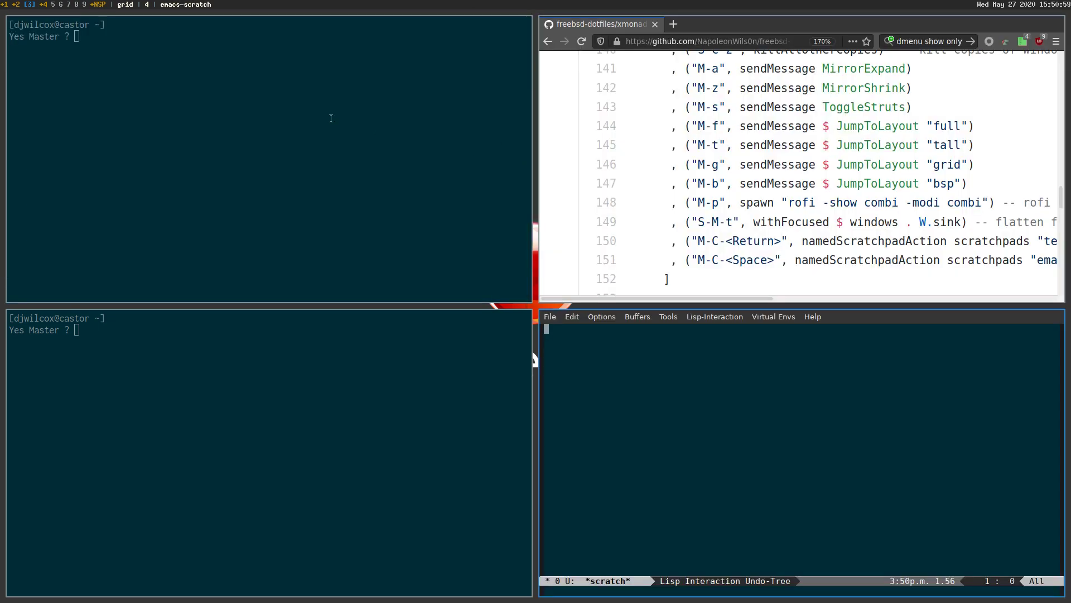
key("super+ctrl+space")
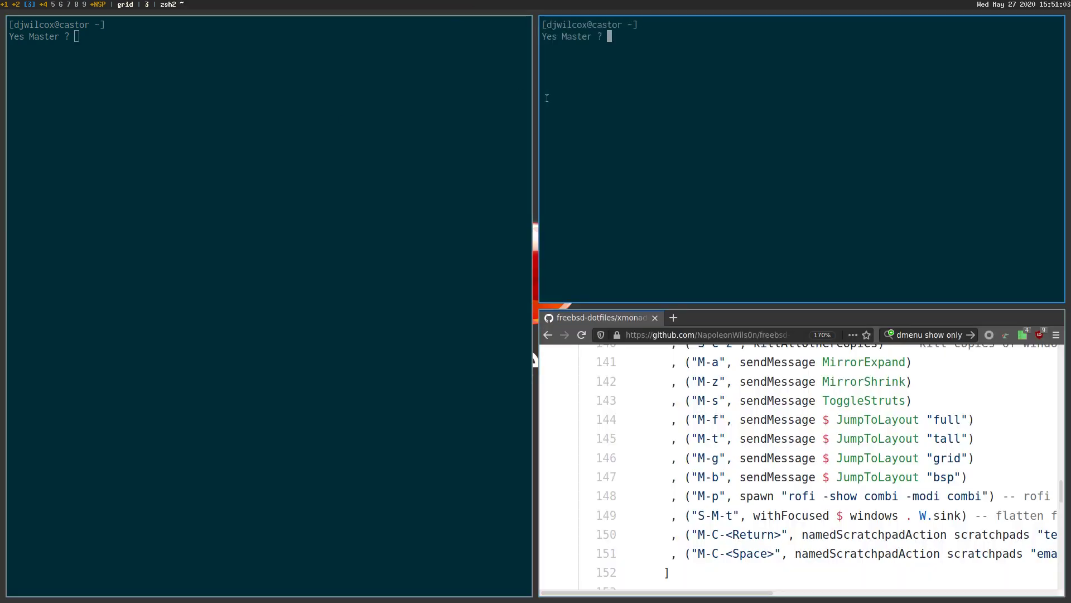
key("super+shift+c")
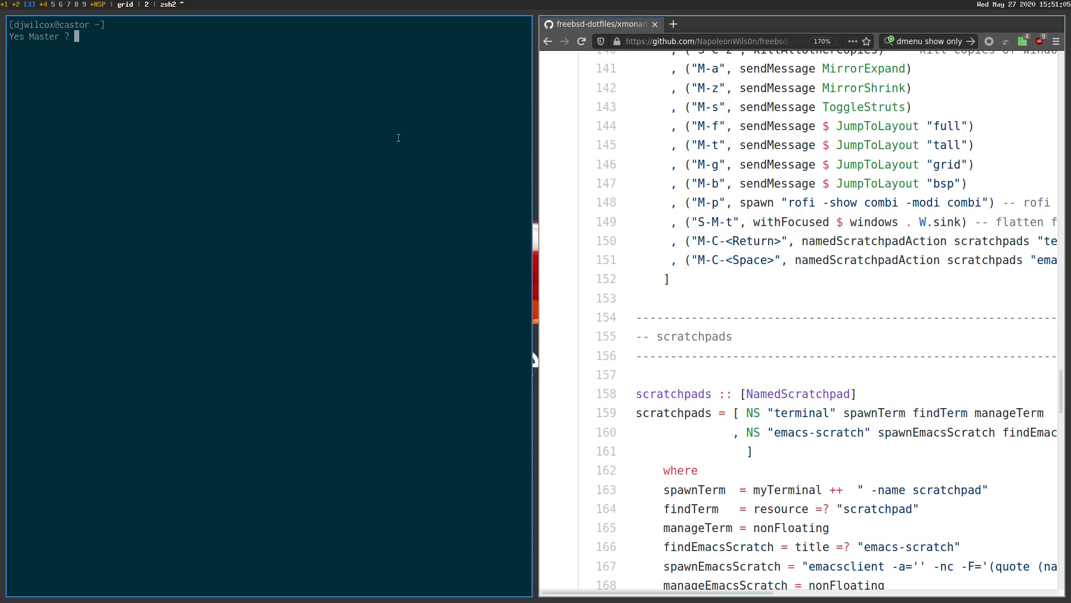
key("super+ctrl+space")
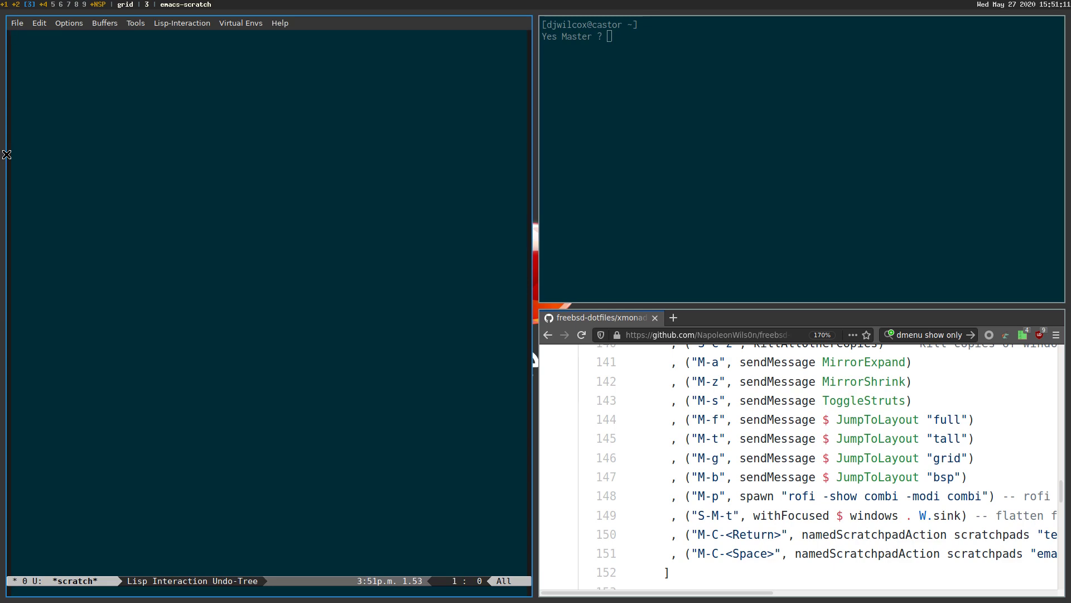
key("ctrl+alt+space")
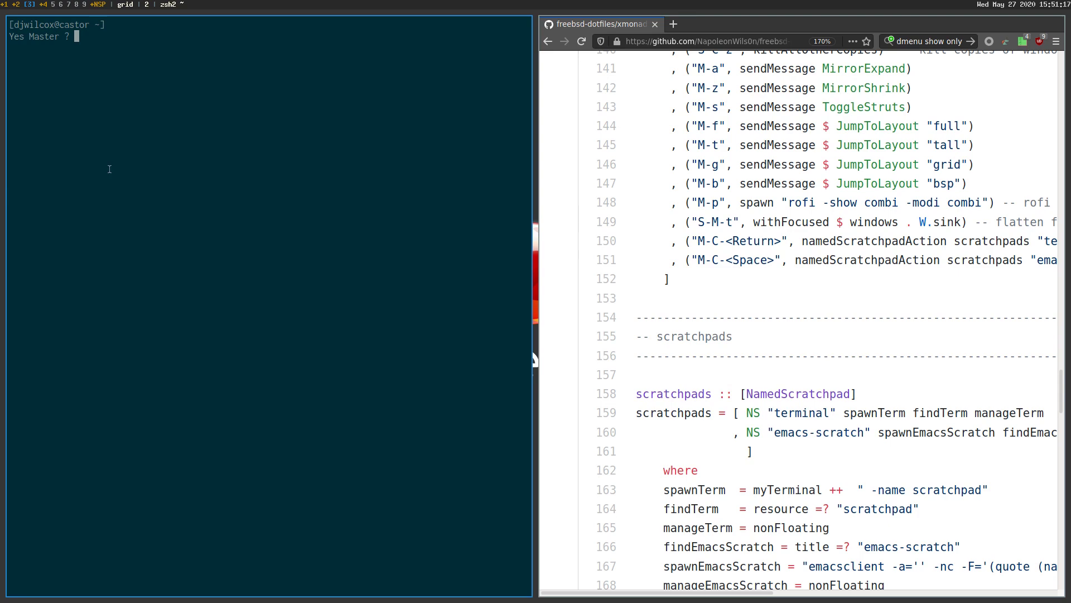
key("ctrl+d")
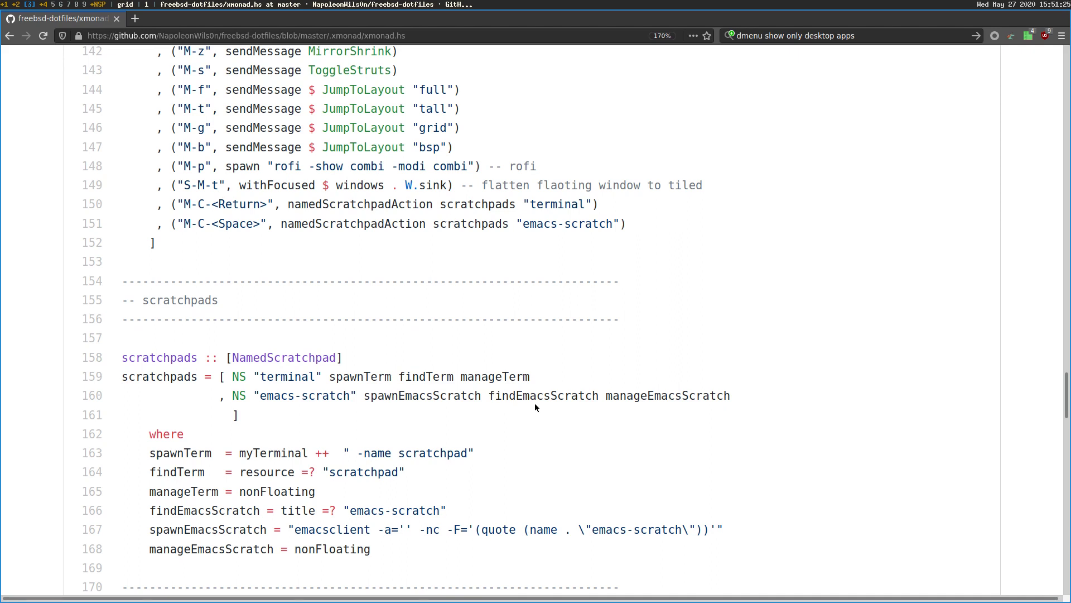
Run ls on the Desktop in the terminal scratchpad, then show Emacs scratchpad and hide the terminal
scroll(557, 424, "down", 1)
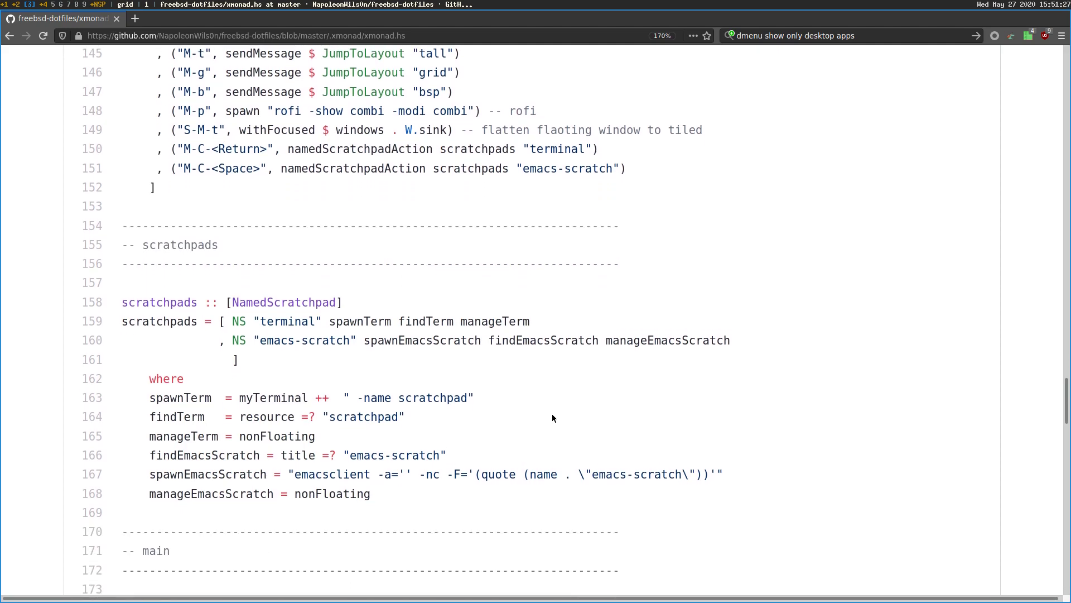
key("super+ctrl+Return")
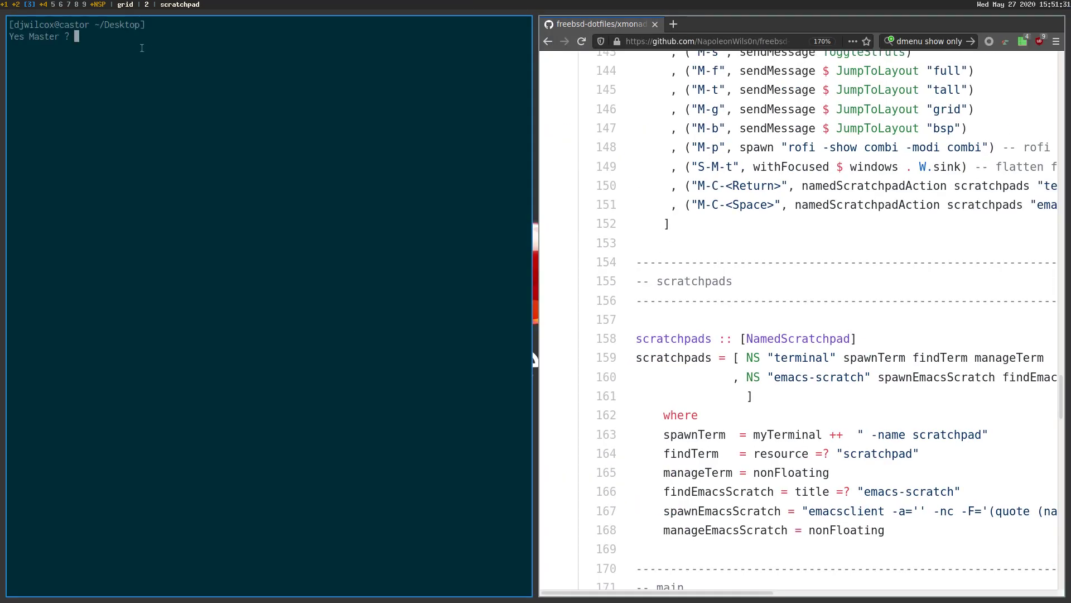
type("ls")
key("Return")
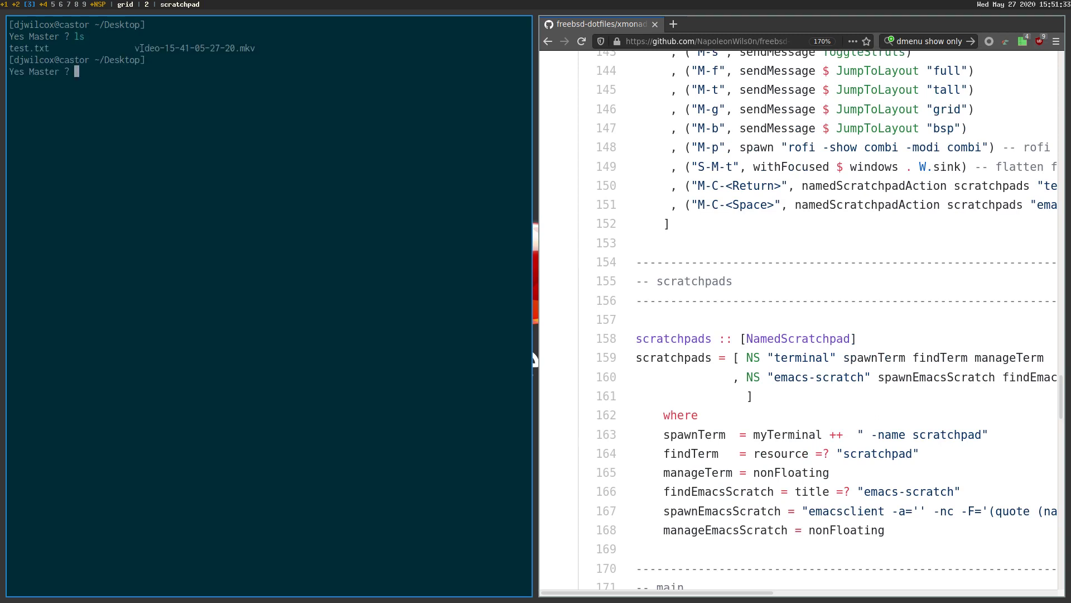
key("super+ctrl+space")
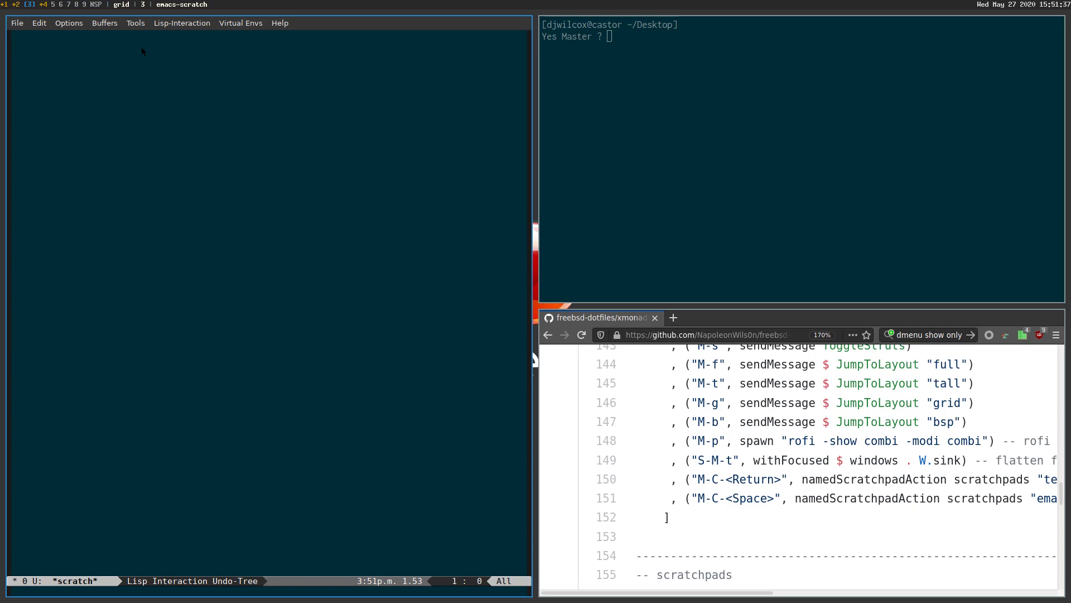
key("super+ctrl+Return")
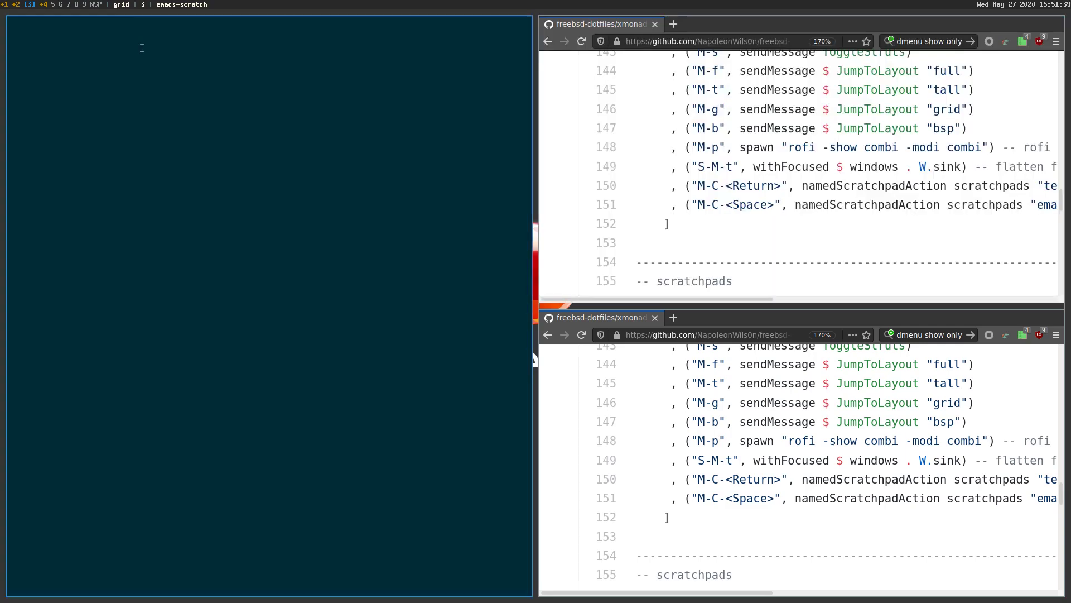
Hide both scratchpads to read the xmonad.hs scratchpads section, then switch to workspace 2
key("super+ctrl+space")
key("super+ctrl+Return")
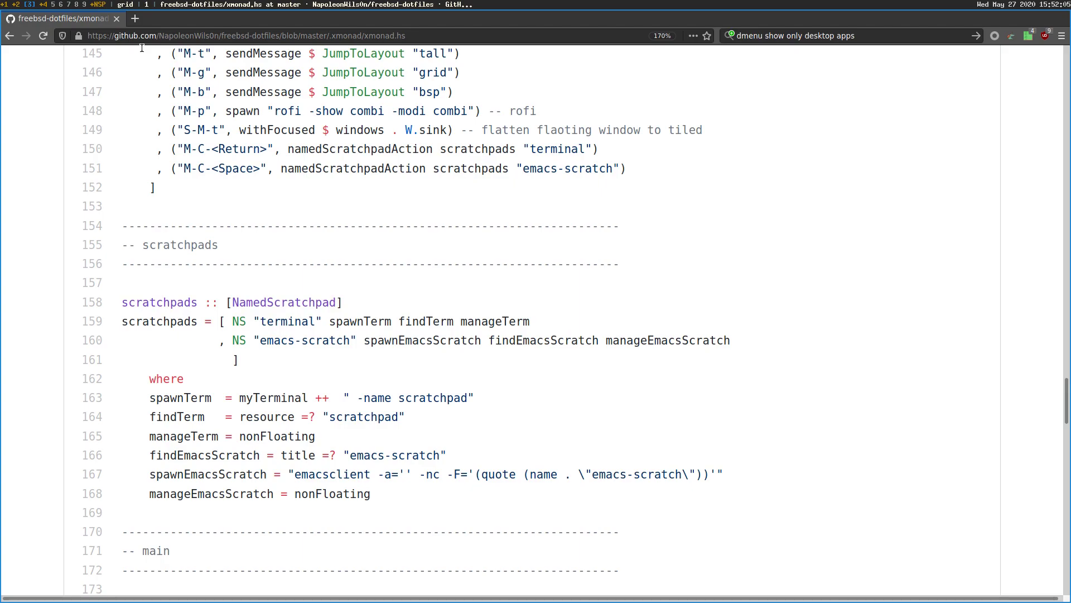
key("super+2")
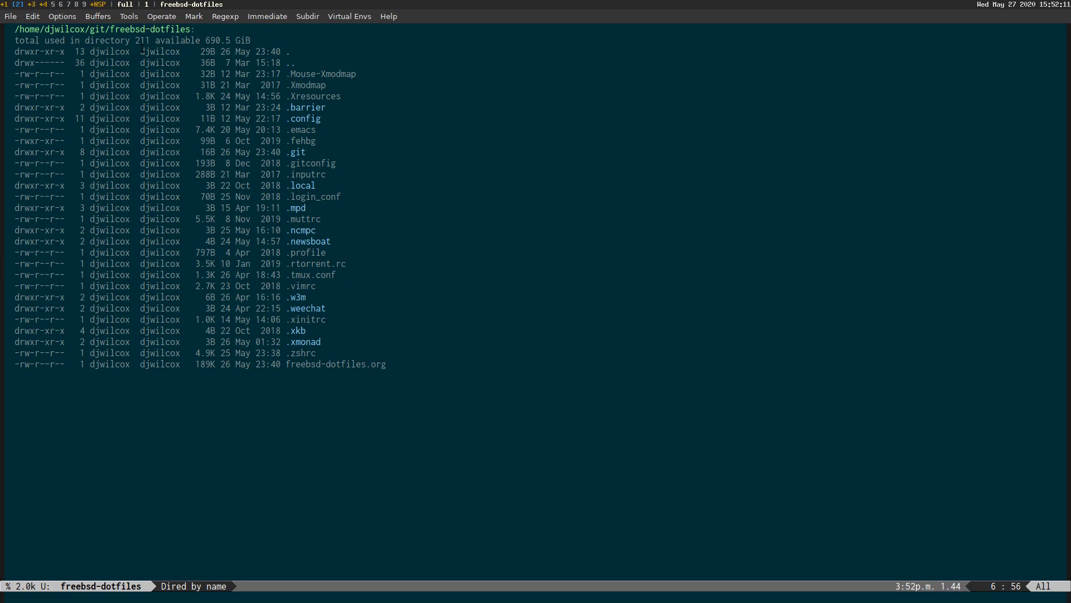
Go back to workspace 3 and show the emacs-scratch scratchpad beside the xmonad.hs page
key("super+3")
key("super+ctrl+space")
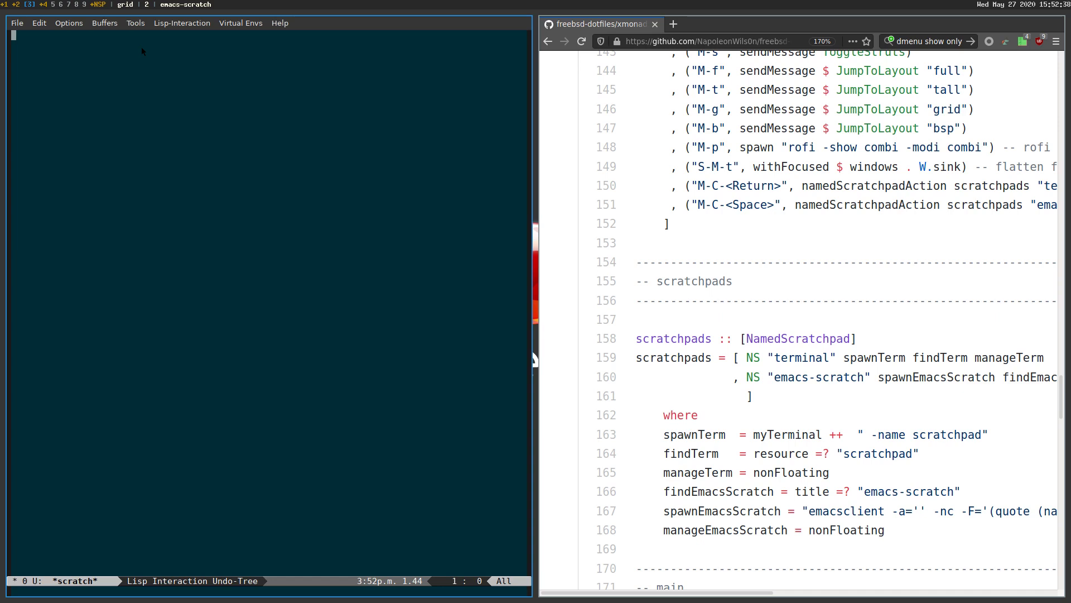
Start finding a file at /doas:: and accept the root connection to castor
key("ctrl+x")
key("ctrl+f")
type("/do")
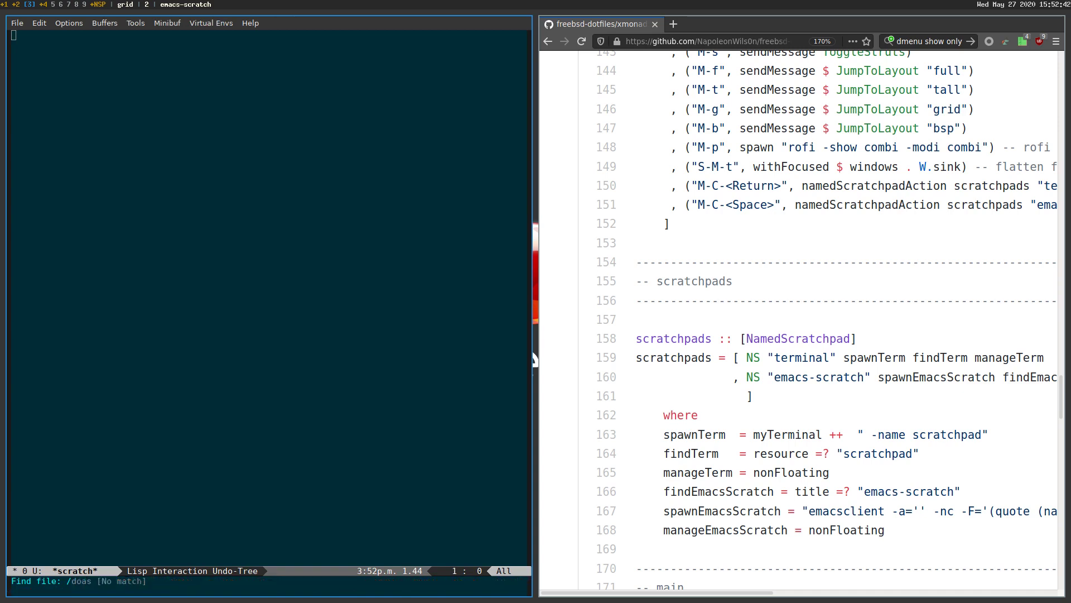
key("BackSpace")
type("doas::")
key("Return")
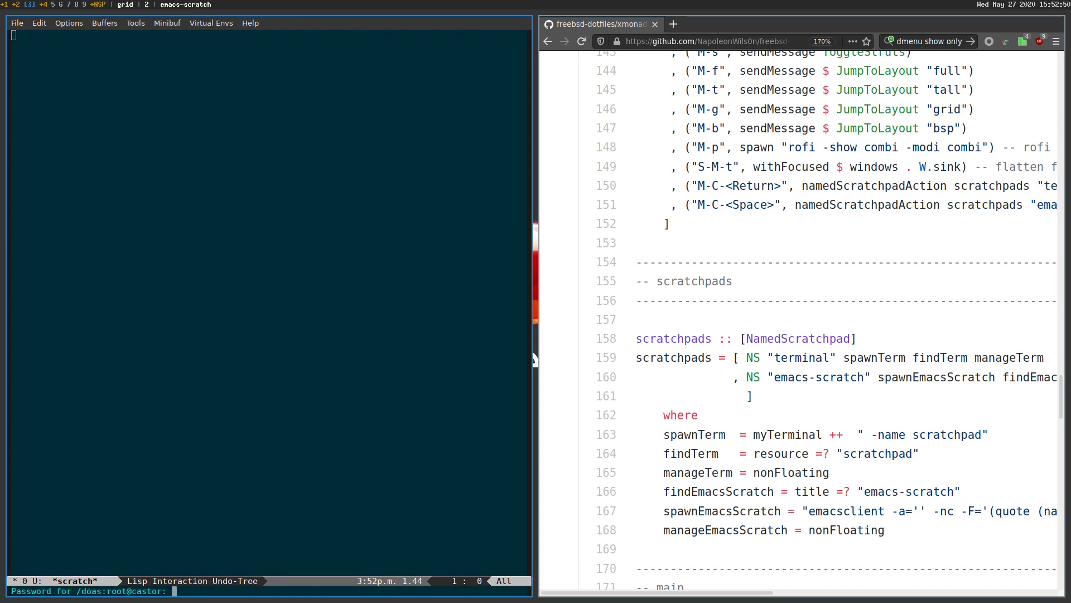
Enter the root password and open /tmp as a Dired listing
type("*******************")
key("Return")
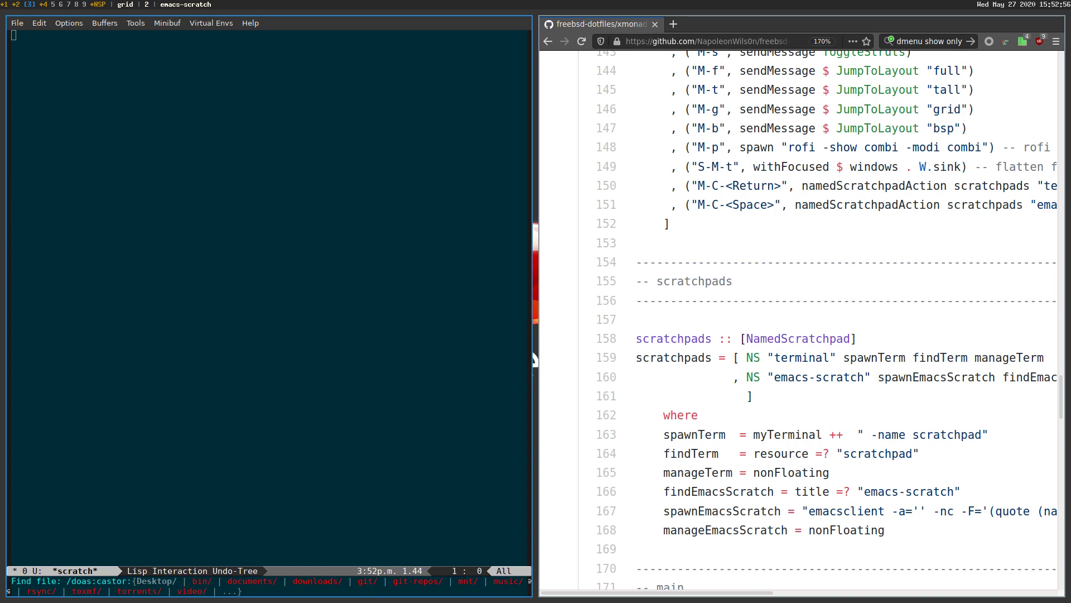
type("/tmp")
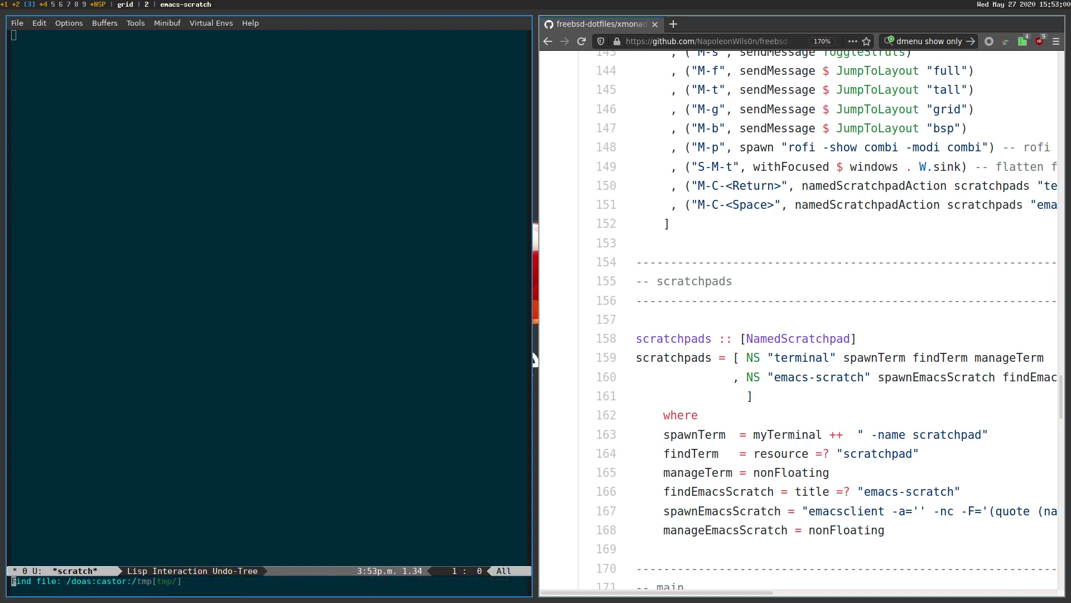
key("Return")
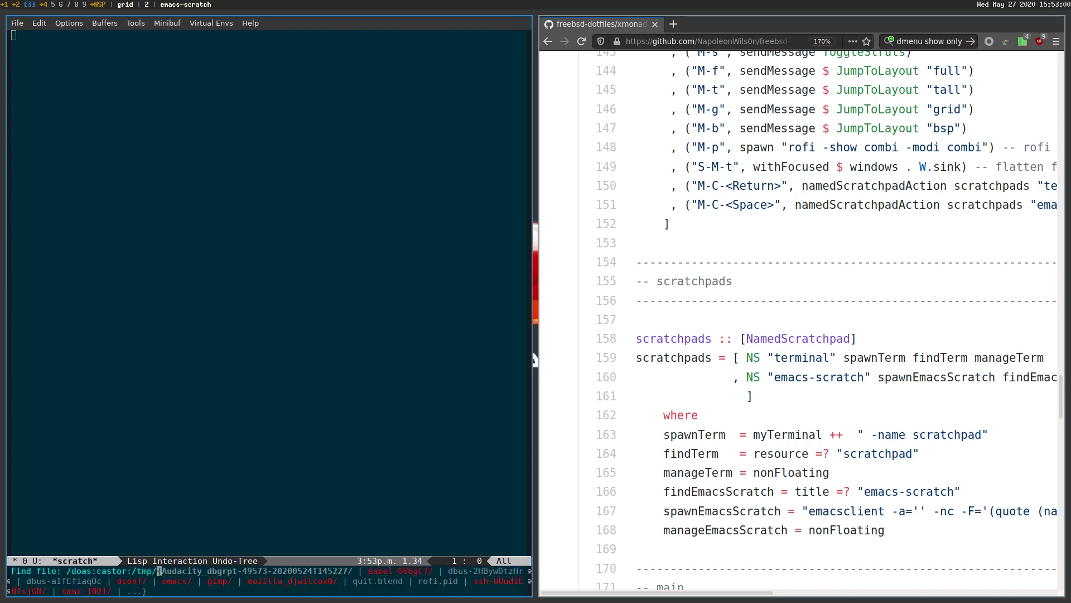
key("Return")
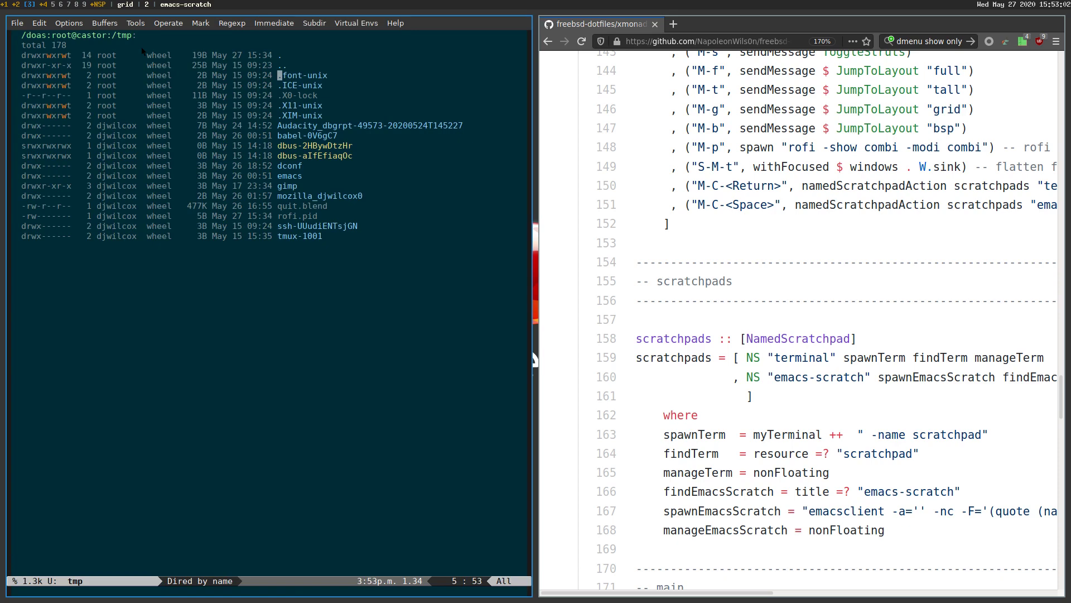
Create a new file test.txt in /tmp, abandoning the mistaken ~/Desktop path
key("ctrl+x")
key("ctrl+f")
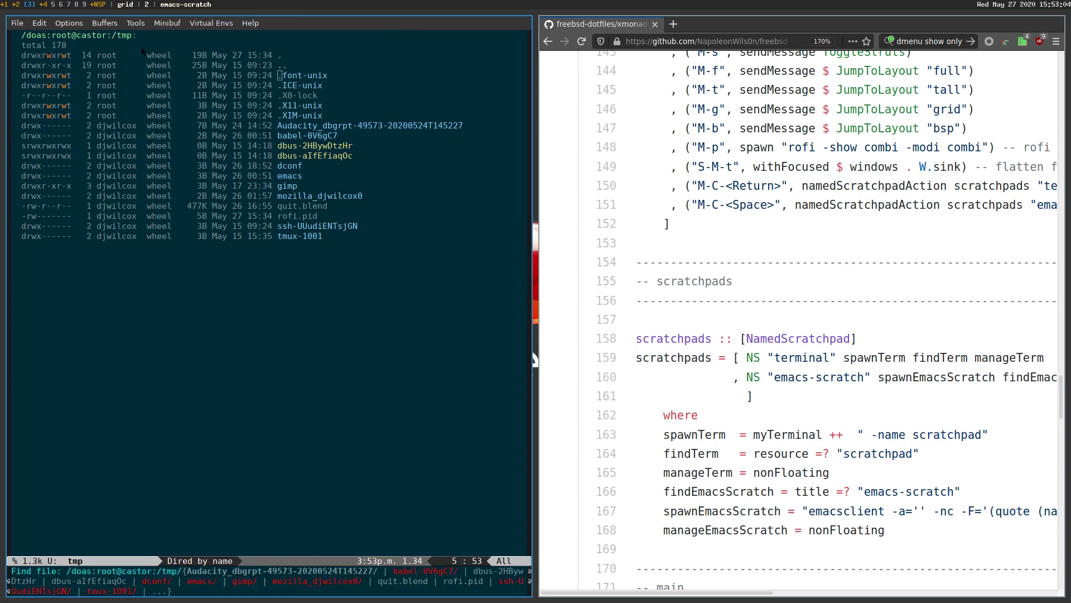
type("test")
type("~/Desktop/test.txt")
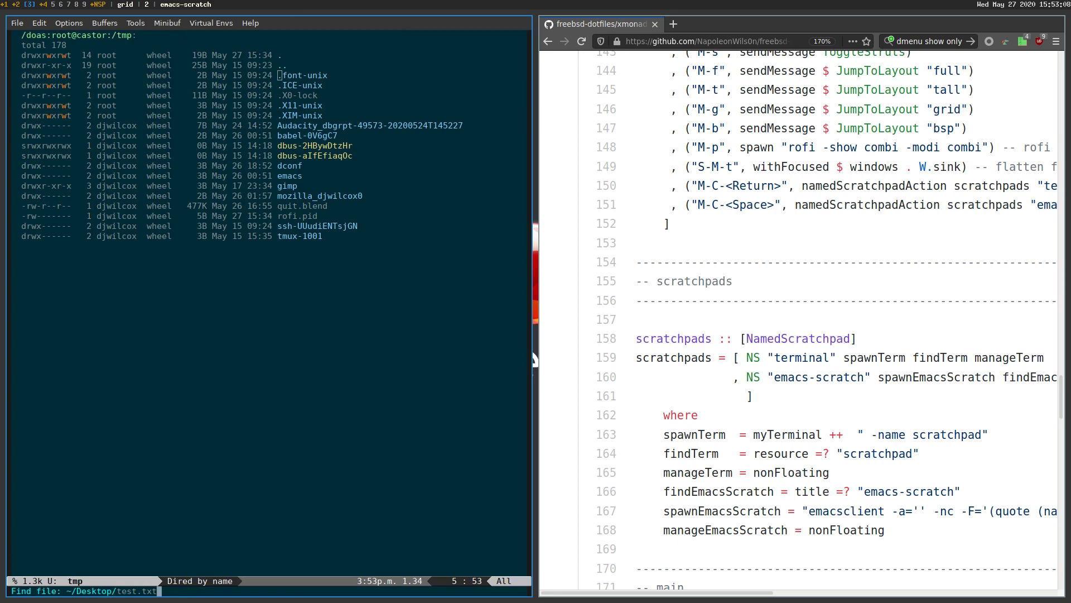
key("ctrl+g")
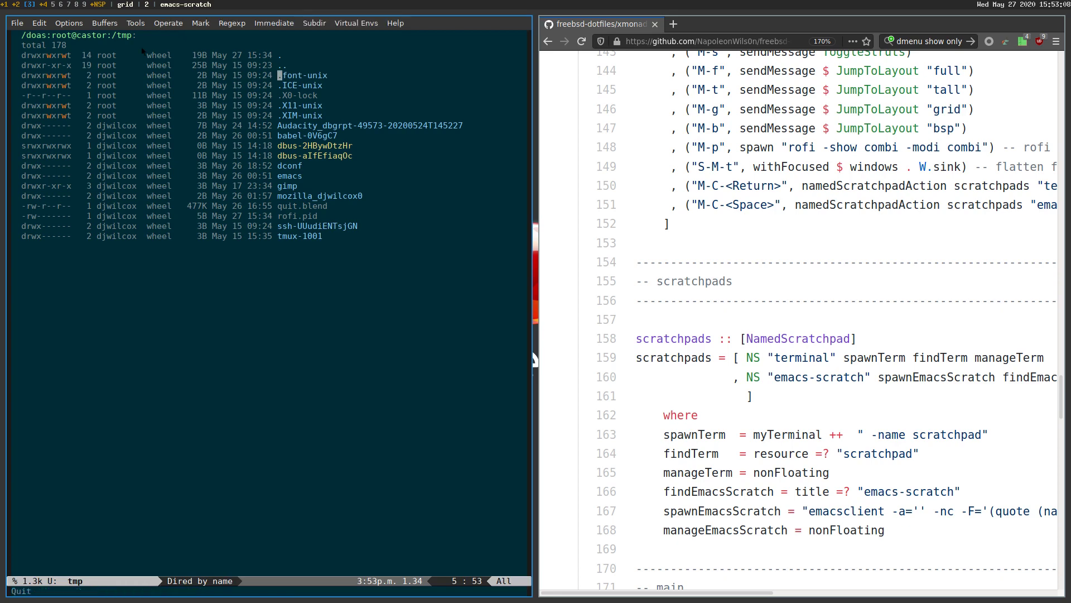
key("ctrl+x")
key("ctrl+f")
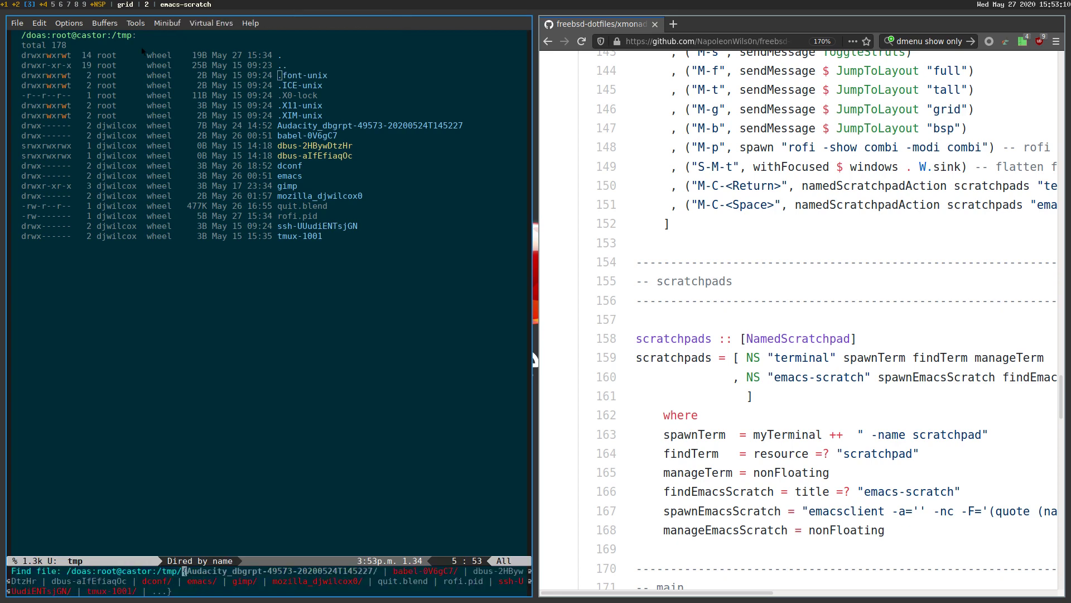
key("ctrl+f")
type("test.txt")
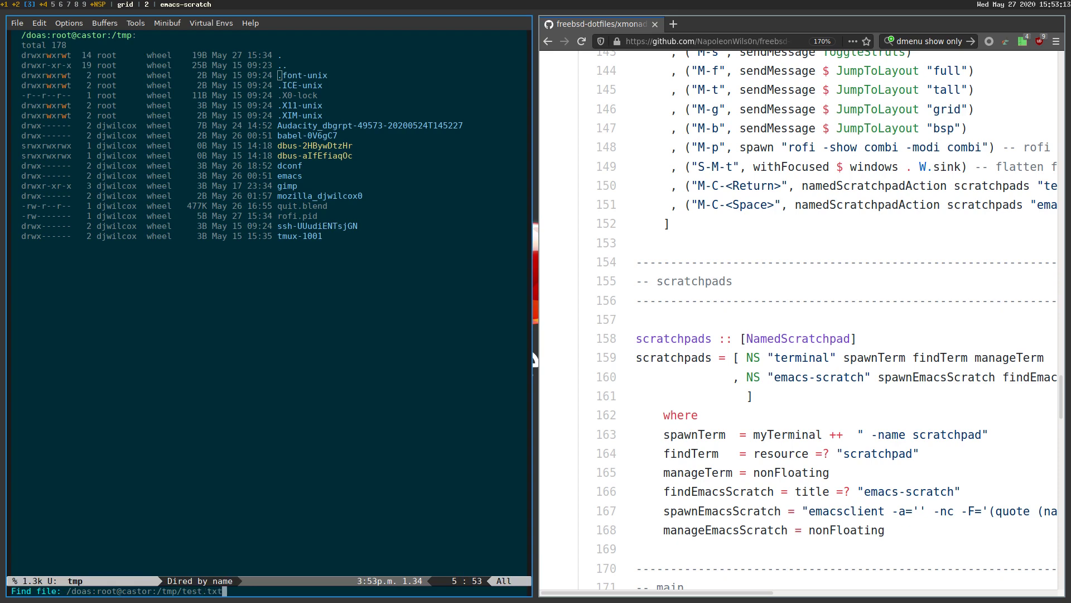
key("Return")
Write 'add some text' into test.txt, save it as root, and return to the /tmp listing
type("add some ")
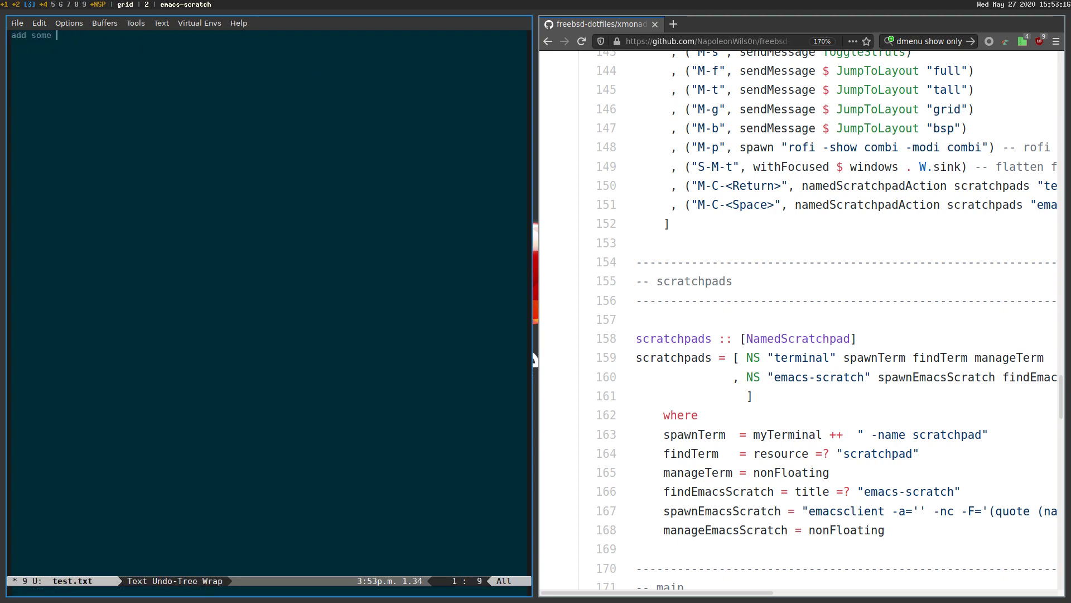
type("text")
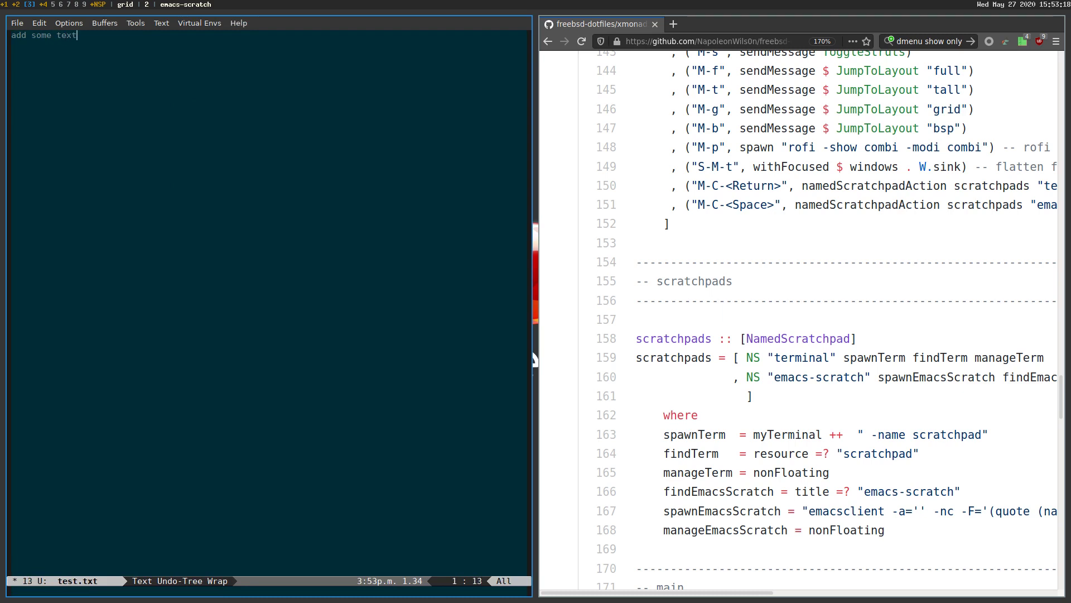
key("ctrl+x")
key("ctrl+s")
key("ctrl+x")
key("d")
key("Return")
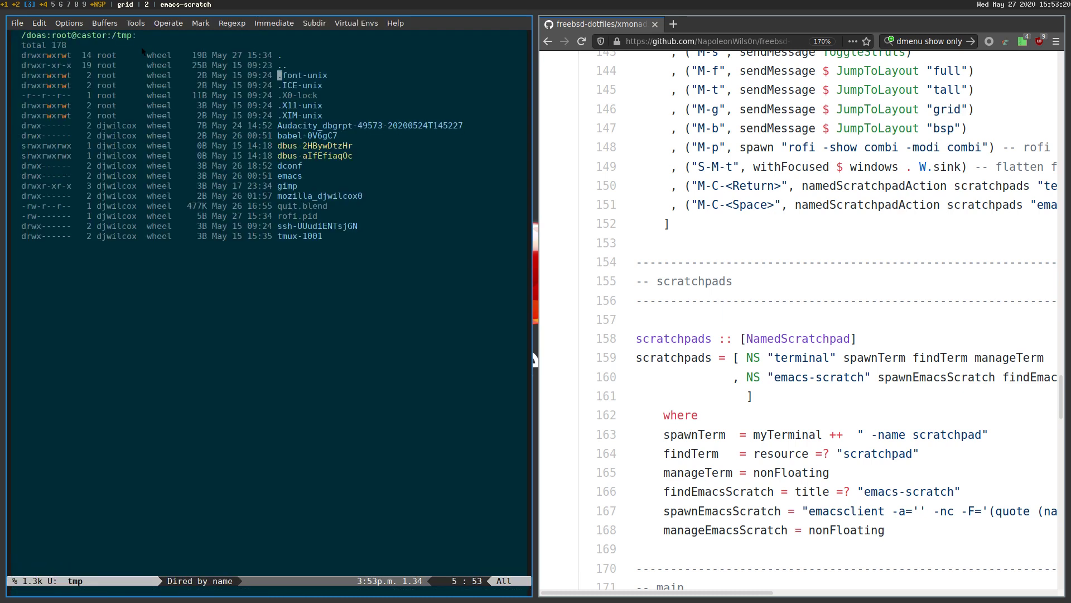
Refresh the /tmp listing, reopen test.txt and type a second line 'oihkjashdk jhashd kjh'
key("g")
key("Down")
key("Down")
key("Down")
key("Down")
key("Down")
key("Down")
key("Down")
key("Down")
key("Down")
key("Down")
key("Down")
key("Down")
key("Down")
key("Down")
key("Down")
key("Down")
key("Down")
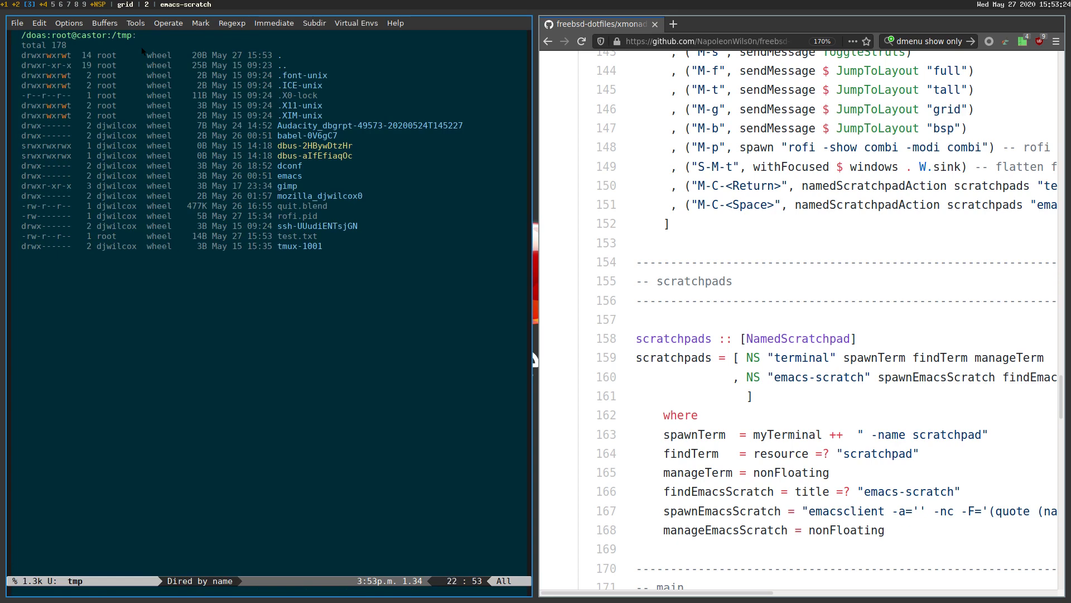
key("Up")
key("Return")
type("o")
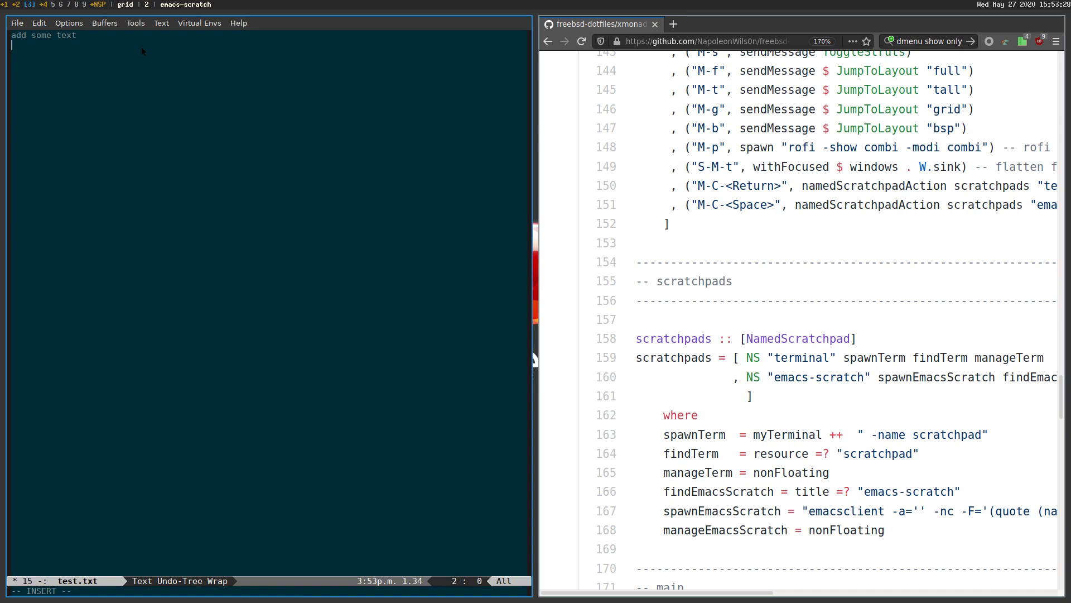
type("ihkjashdk jhashd kjh")
Leave insert mode and save the edited test.txt
key("Escape")
key("ctrl+x")
key("ctrl+s")
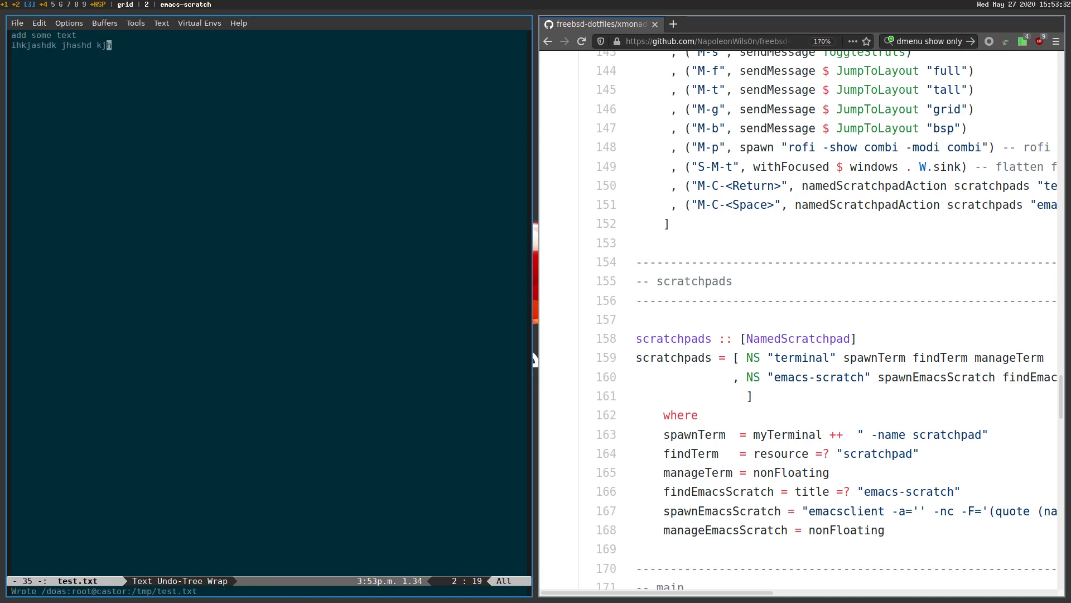
Kill the test.txt buffer and head back toward the empty scratch buffer
key("ctrl+x")
key("k")
key("Return")
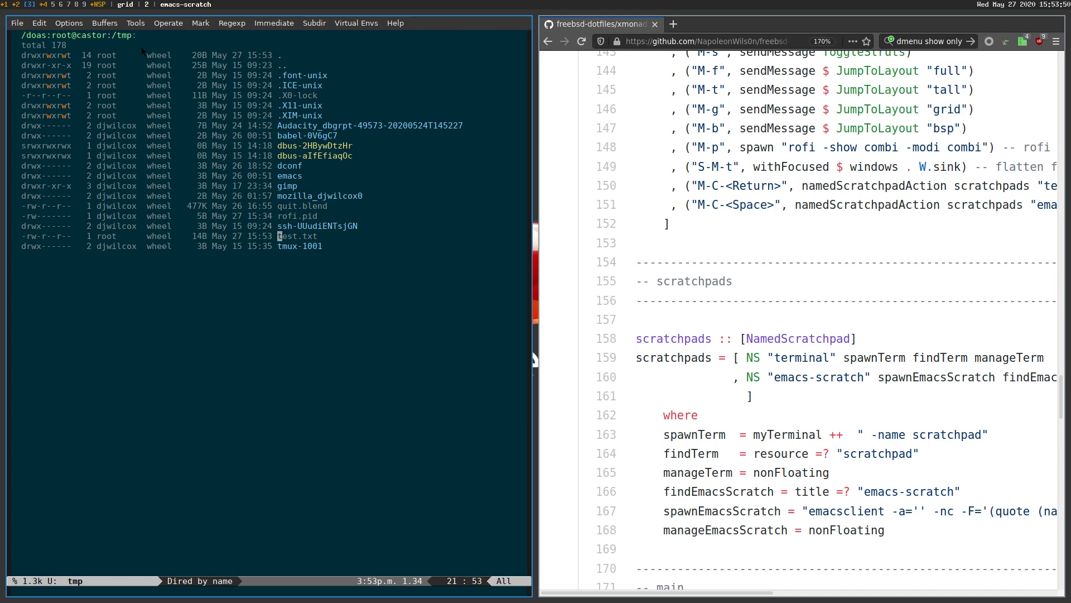
key("q")
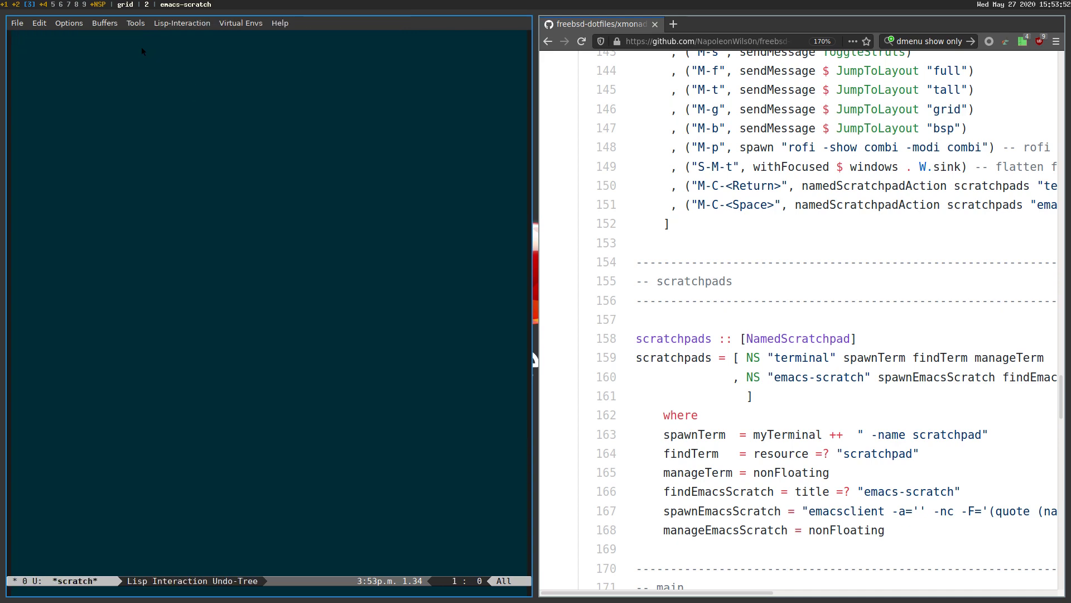